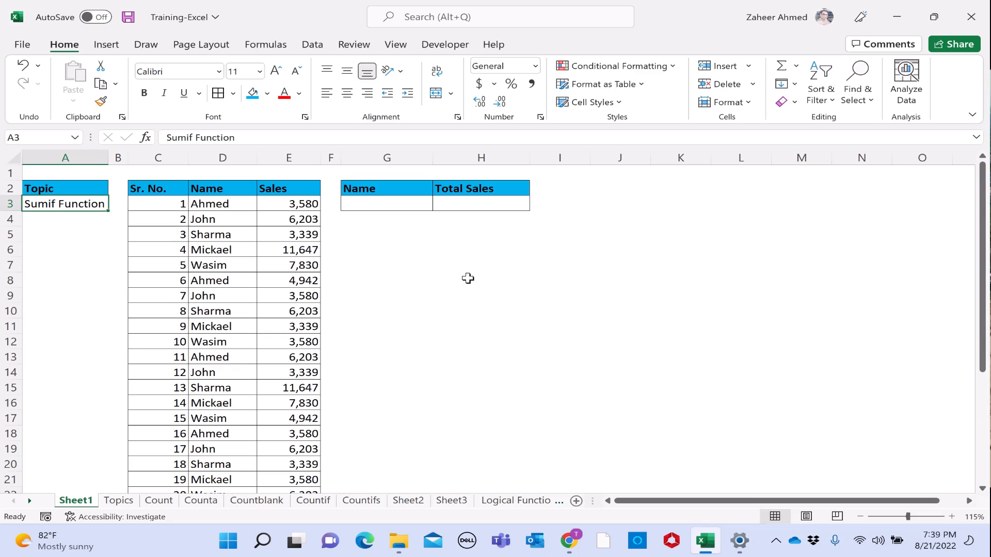
# Widen the Name and Sales columns of the sales table
pyautogui.moveTo(160, 187); pyautogui.dragTo(287, 416)
pyautogui.scroll(5, 279, 361)
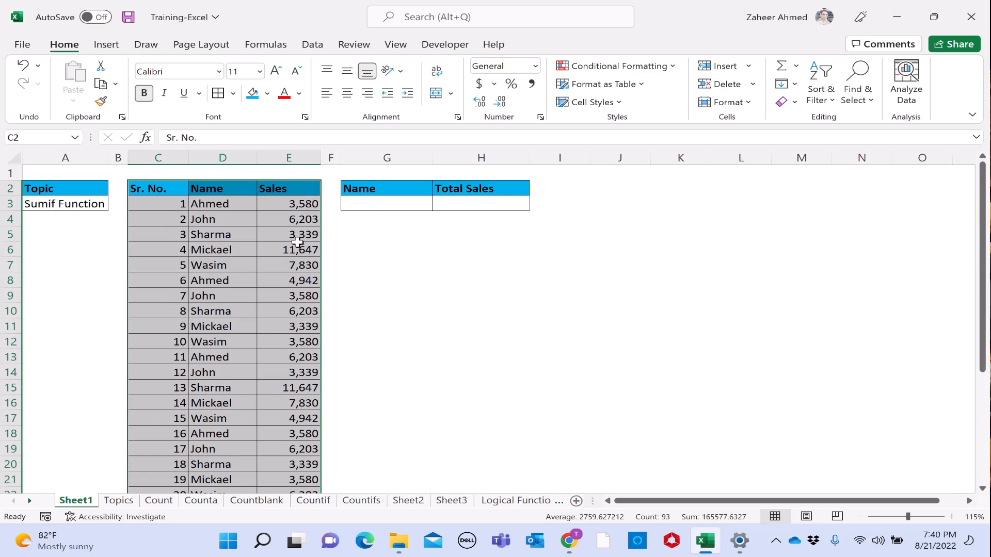
pyautogui.click(304, 197)
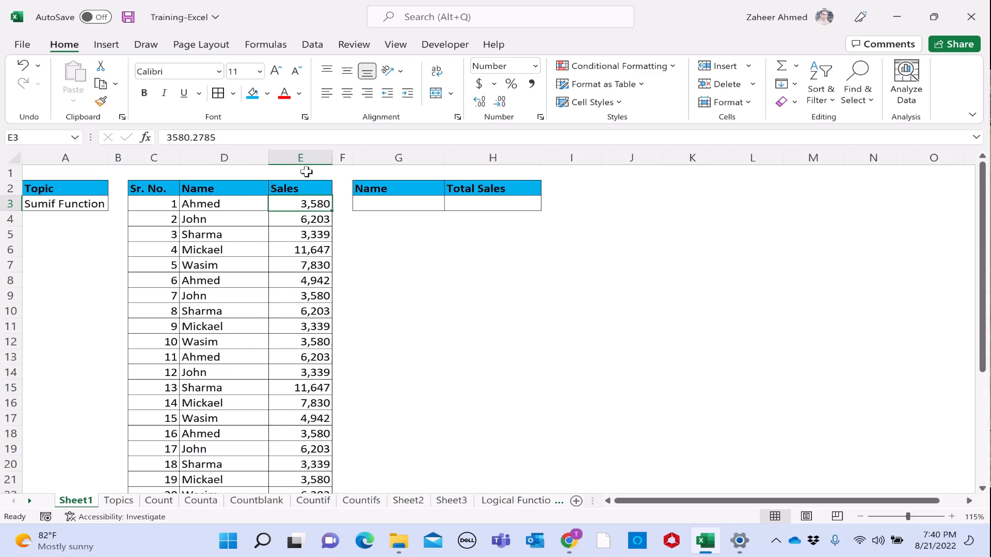
pyautogui.moveTo(328, 153); pyautogui.dragTo(355, 153)
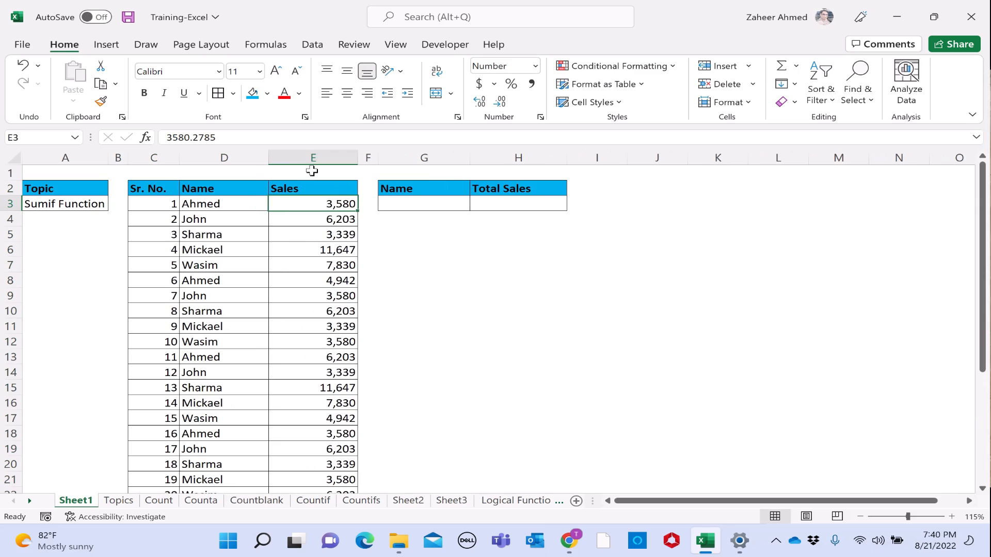
# Total all the Sales values in cell E1 with the formula =SUM(E3:E32)
pyautogui.click(310, 173)
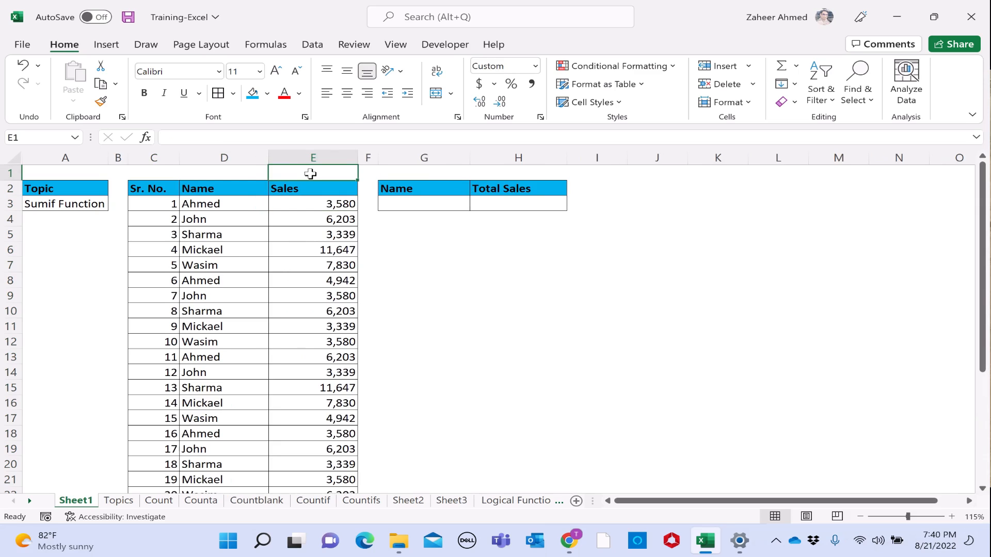
pyautogui.write('=')
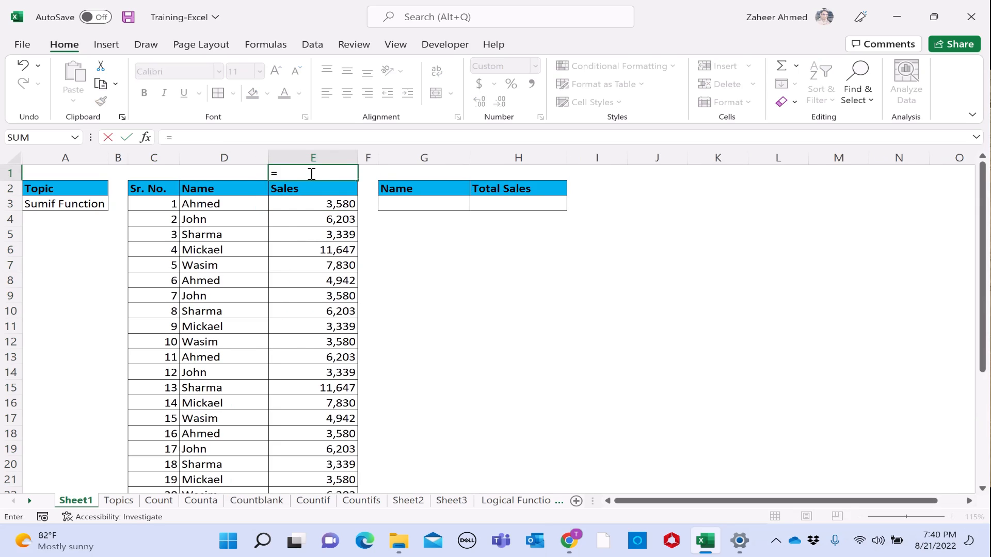
pyautogui.write('sum')
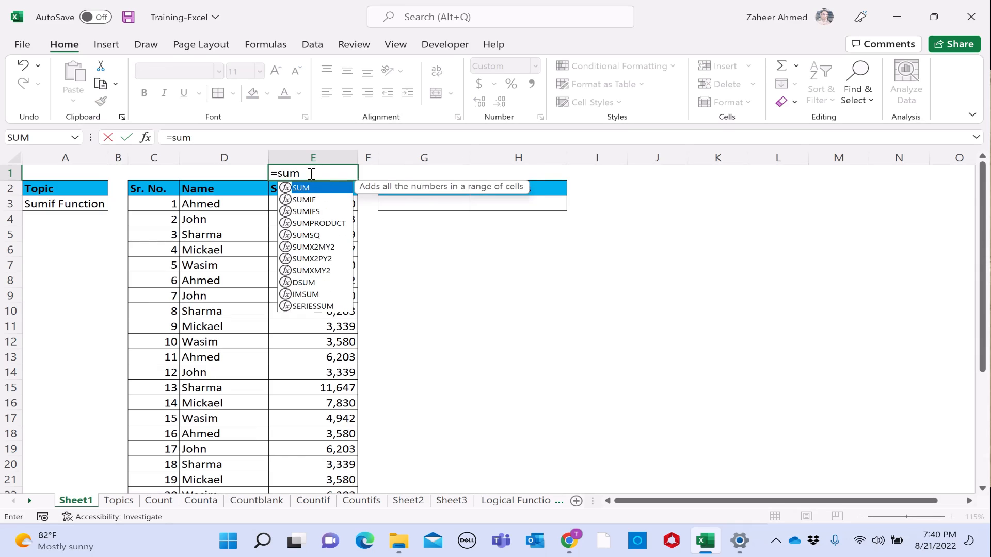
pyautogui.press('Tab')
pyautogui.moveTo(342, 203); pyautogui.dragTo(343, 472)
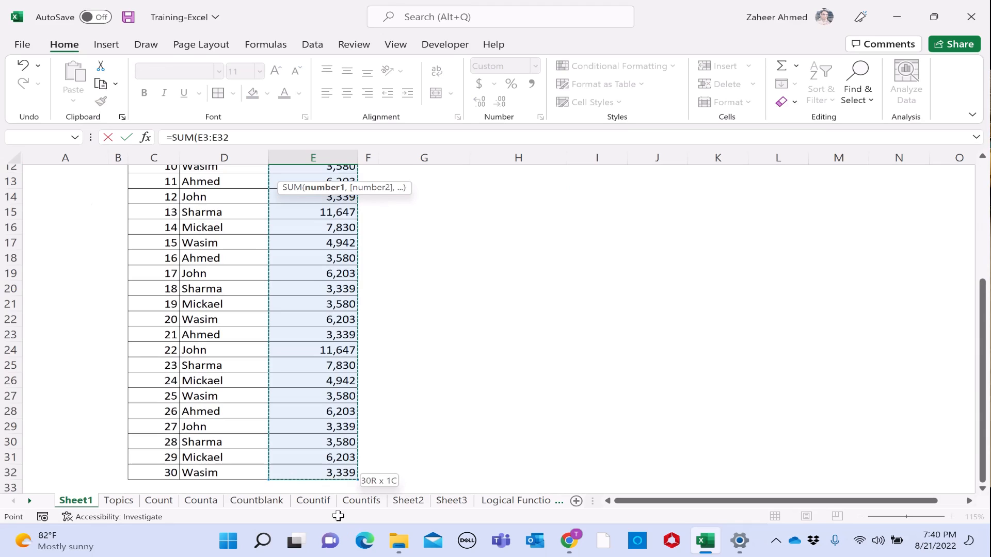
pyautogui.press('Tab')
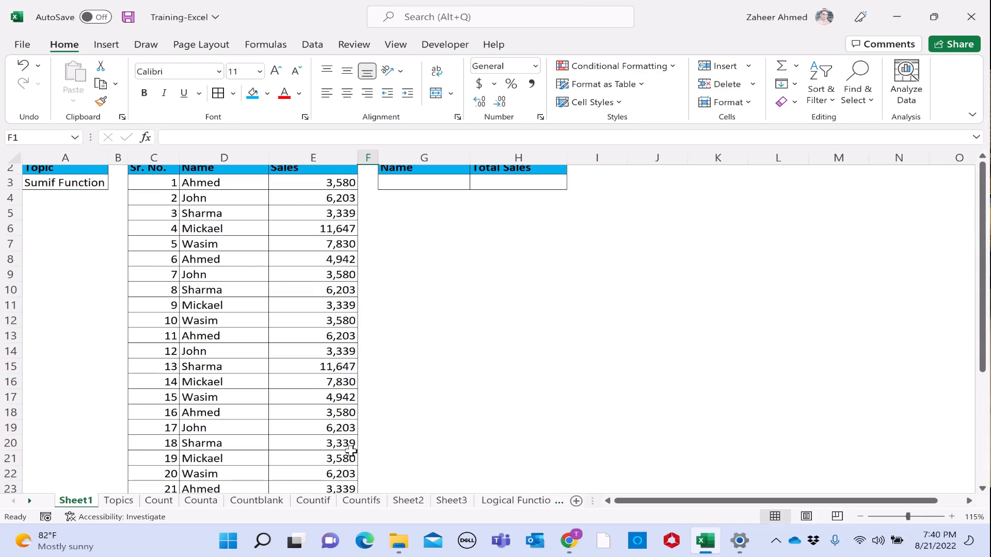
pyautogui.click(330, 174)
pyautogui.moveTo(330, 203); pyautogui.dragTo(332, 413)
pyautogui.scroll(4, 324, 179)
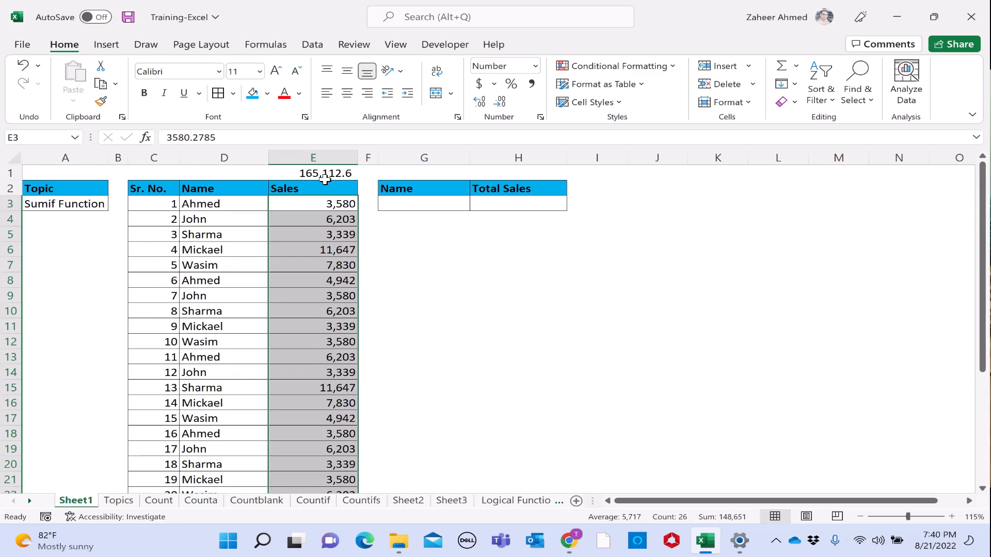
pyautogui.click(324, 175)
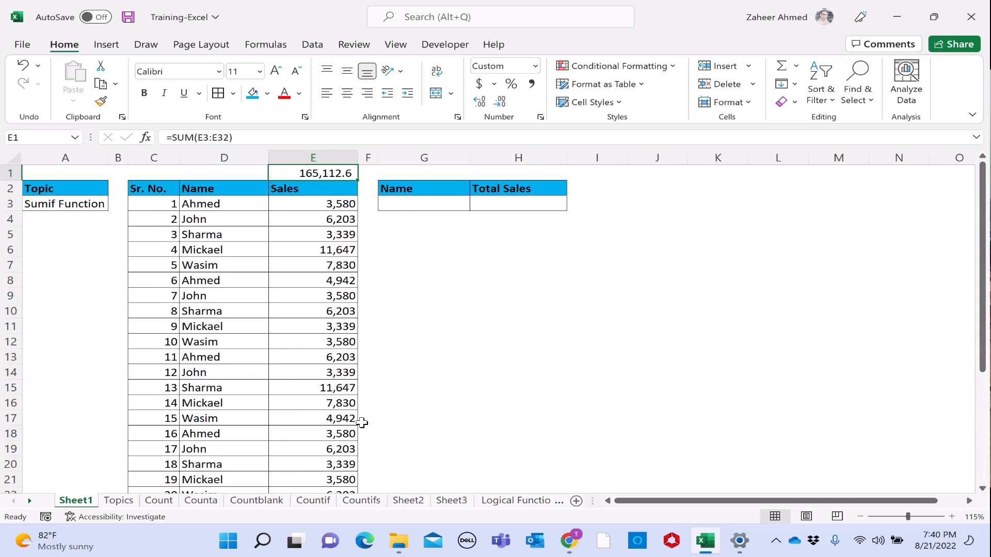
# Label the sales total "Sum" and insert a row above it with the label "Subtotal" in D1
pyautogui.doubleClick(321, 173)
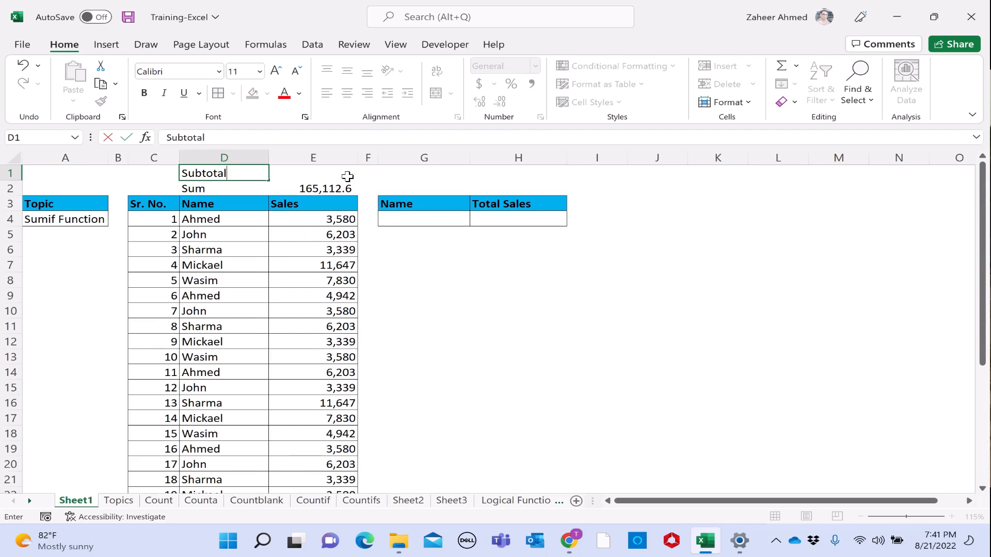
pyautogui.click(347, 173)
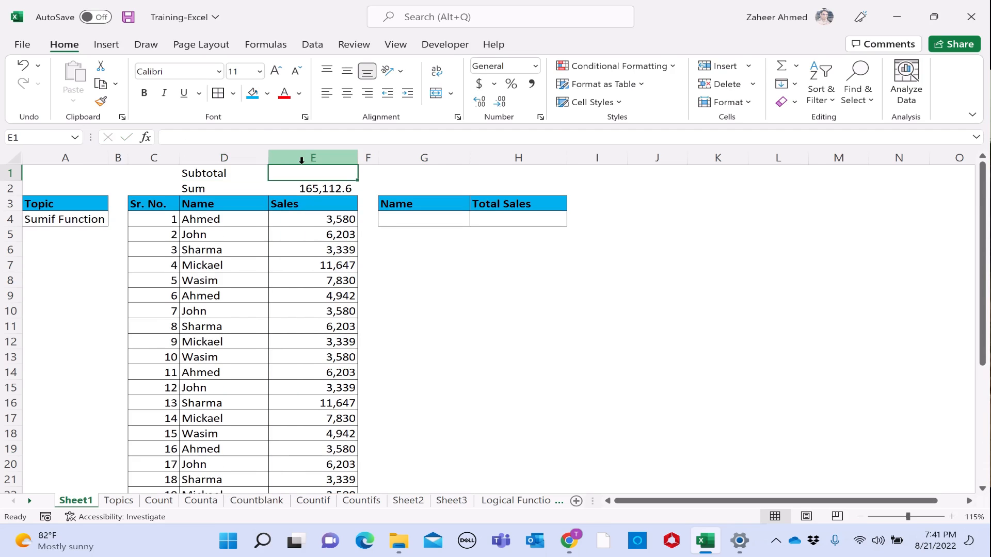
pyautogui.click(193, 189)
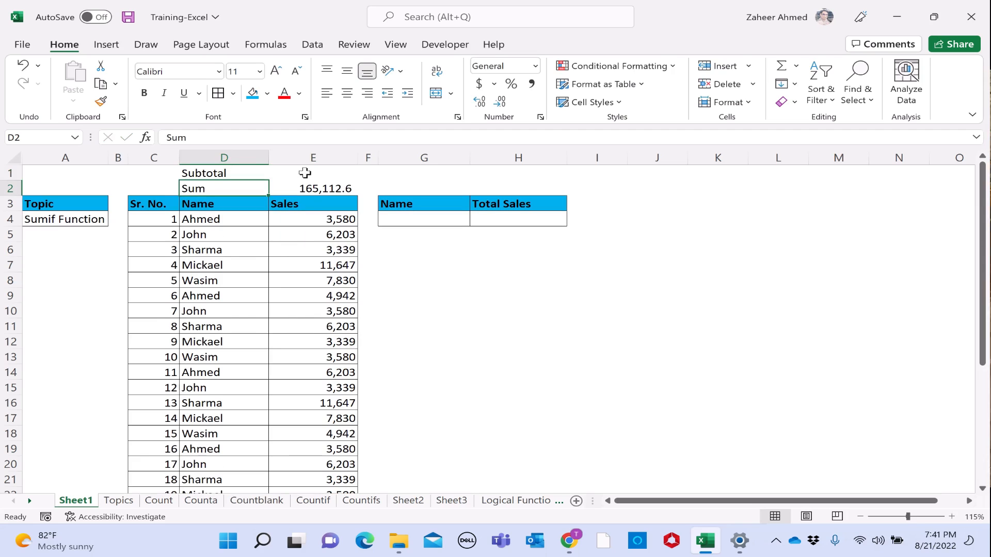
# Enter the formula =SUBTOTAL(9,E4:E33) in E1 beside the Subtotal label, using the SUM function number
pyautogui.click(319, 174)
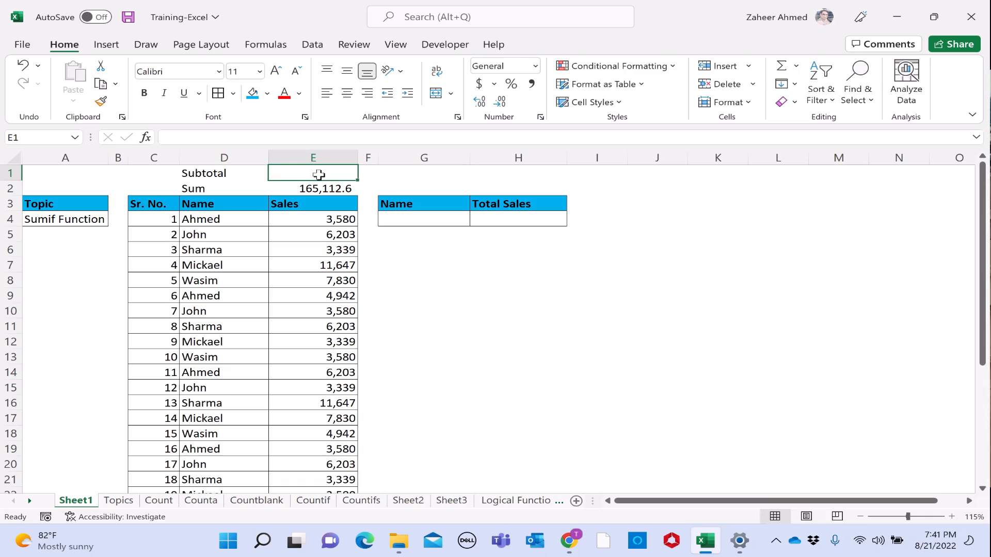
pyautogui.write('=sun')
pyautogui.press('BackSpace')
pyautogui.write('b')
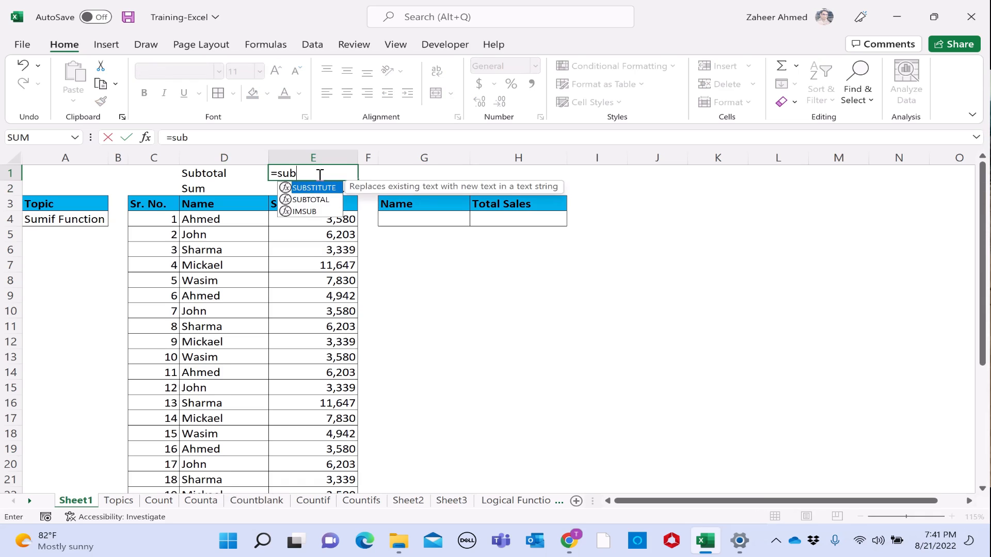
pyautogui.press('Down')
pyautogui.press('Tab')
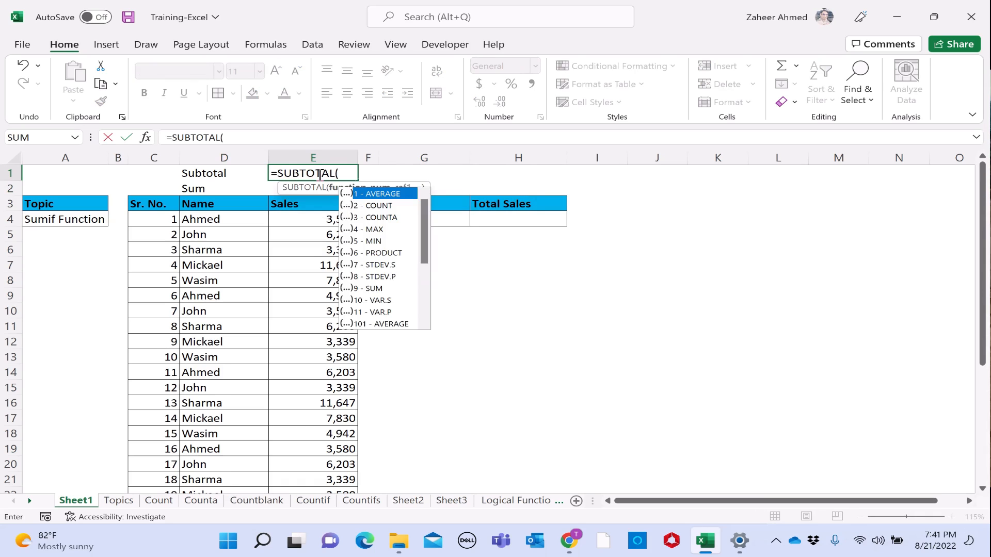
pyautogui.click(371, 289)
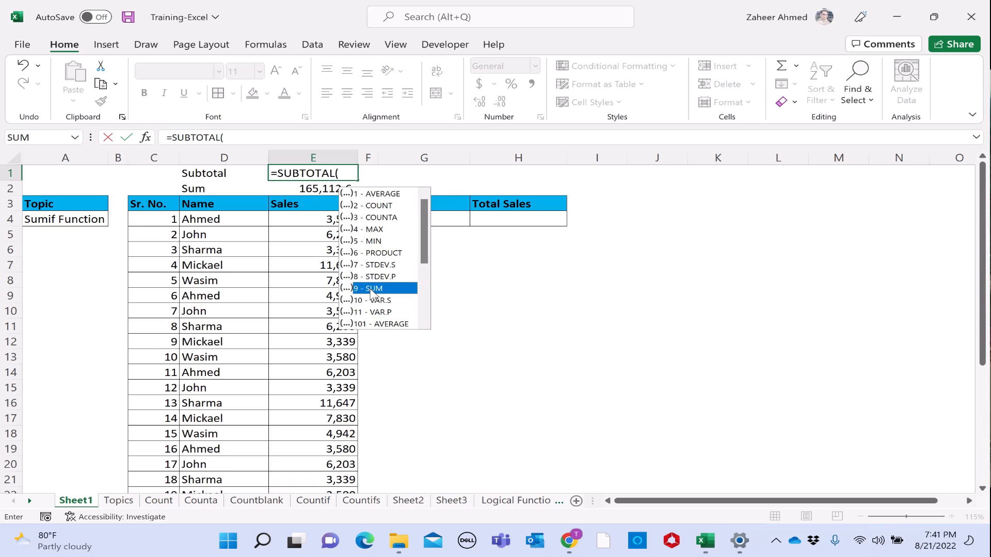
pyautogui.doubleClick(371, 289)
pyautogui.write(',')
pyautogui.click(338, 223)
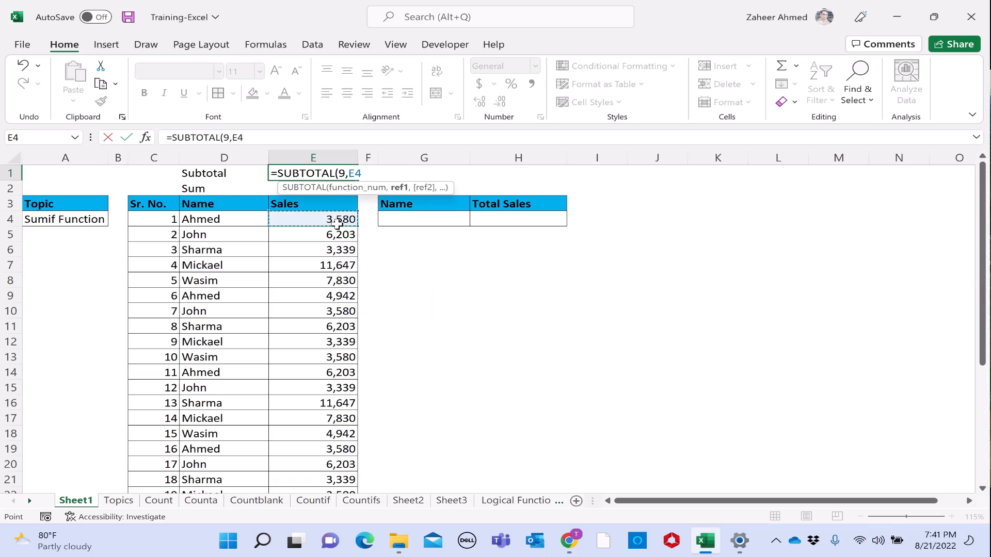
pyautogui.moveTo(338, 223); pyautogui.dragTo(335, 223)
pyautogui.scroll(-1, 334, 222)
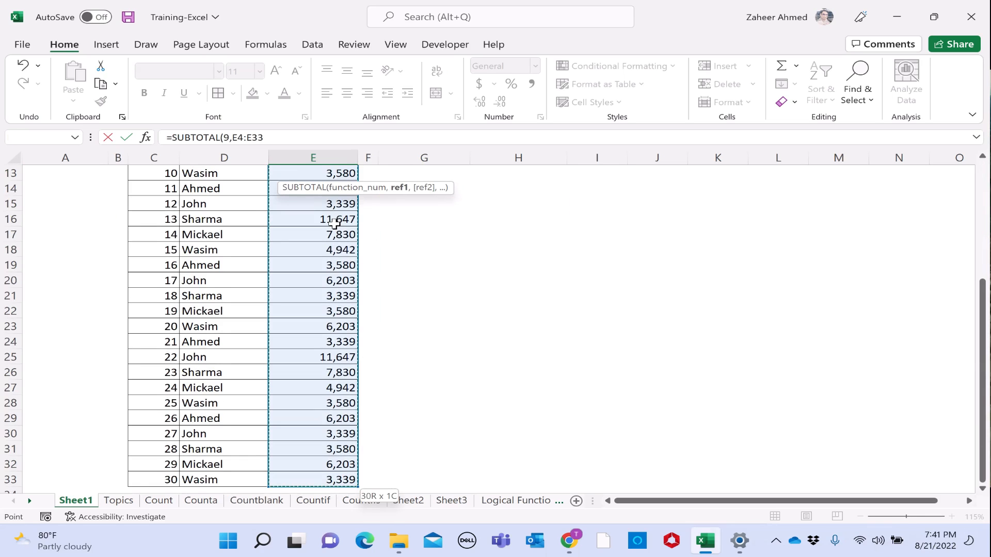
pyautogui.press('Return')
# Format the Subtotal and Sum values in E1 and E2 with thousands separators and two decimals
pyautogui.click(349, 173)
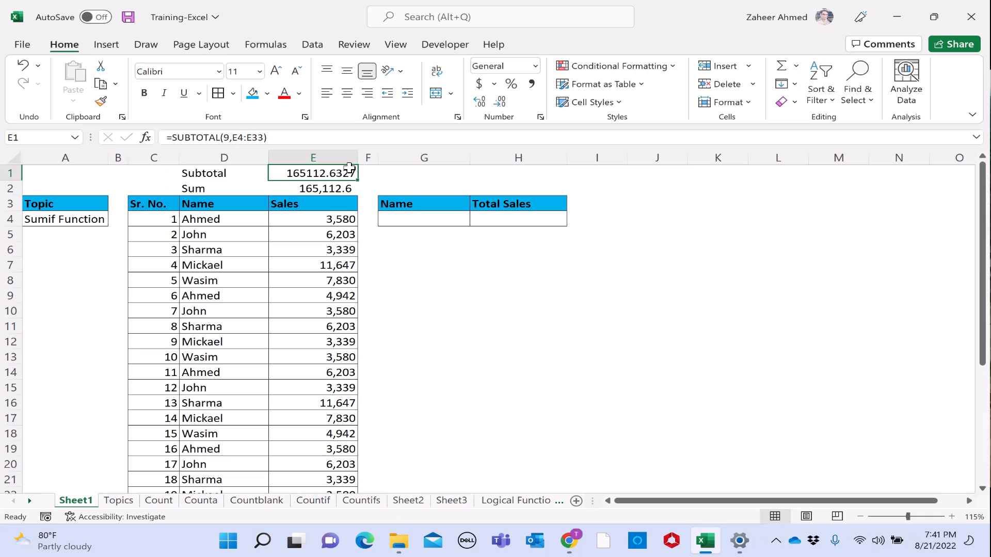
pyautogui.click(531, 84)
pyautogui.click(562, 277)
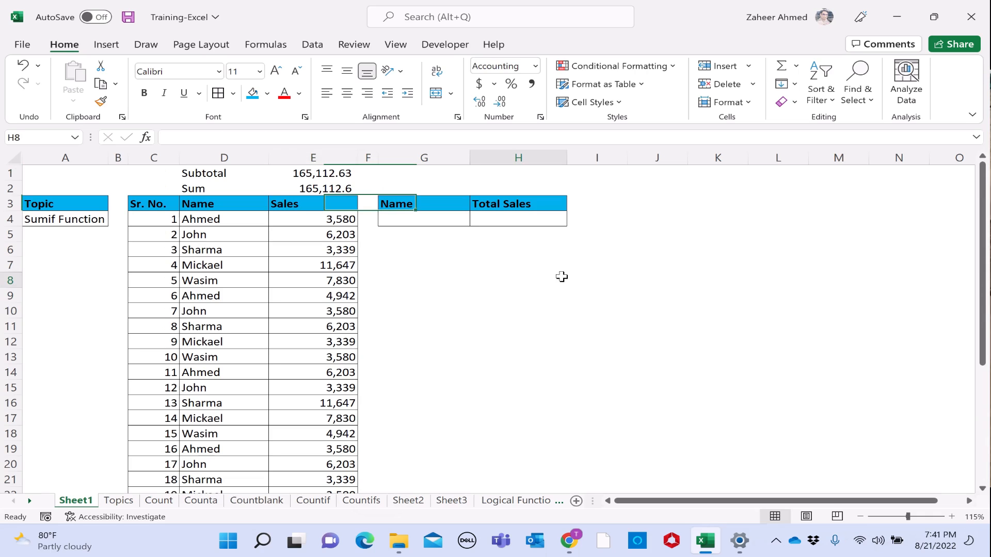
pyautogui.click(331, 186)
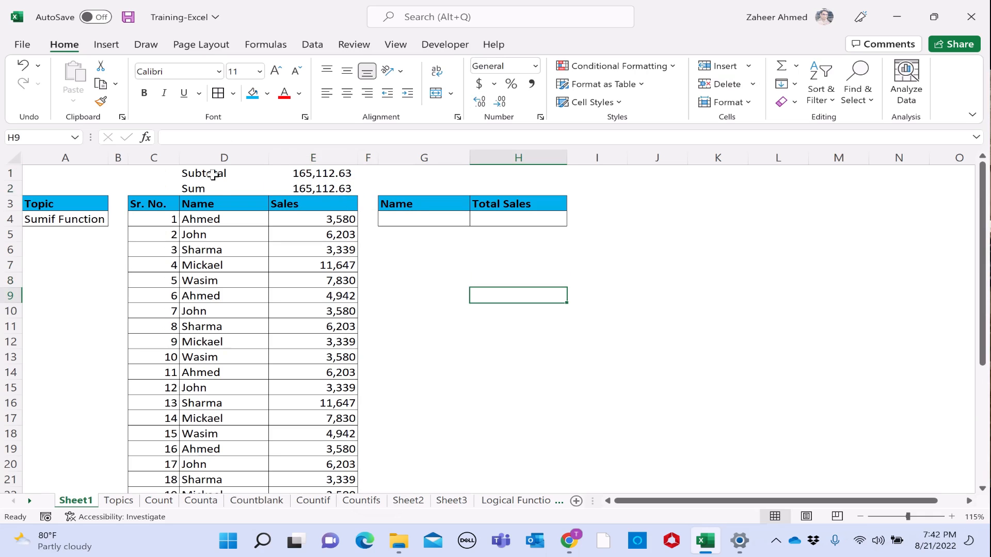
pyautogui.click(221, 188)
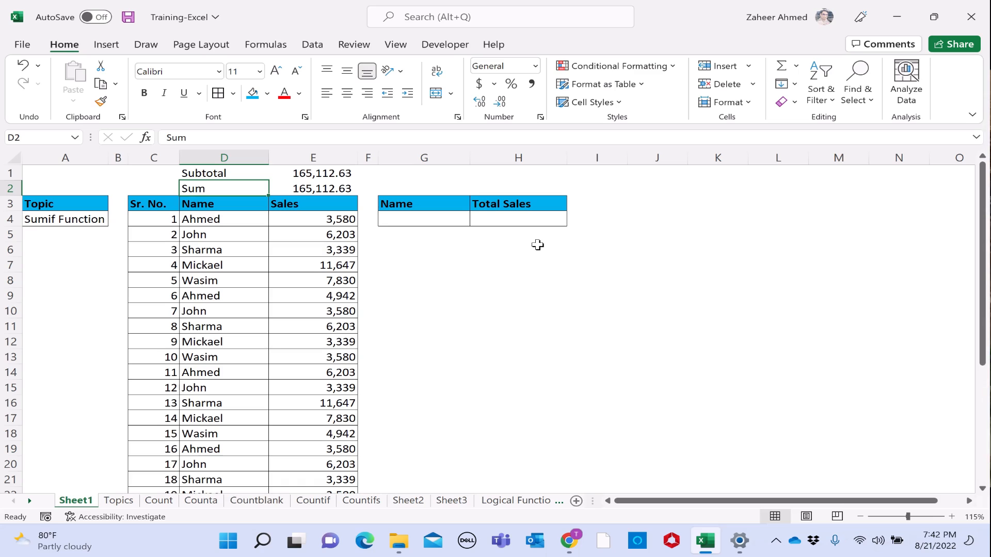
pyautogui.click(656, 249)
# Add filters to the Sr. No., Name and Sales headers in C3:E3
pyautogui.moveTo(153, 204); pyautogui.dragTo(293, 205)
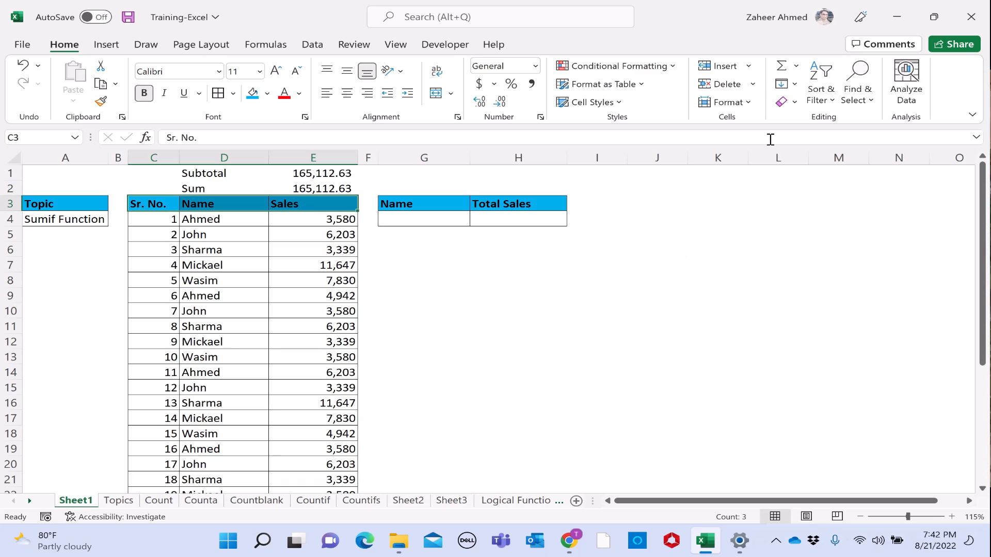
pyautogui.click(816, 101)
pyautogui.click(869, 189)
pyautogui.click(516, 295)
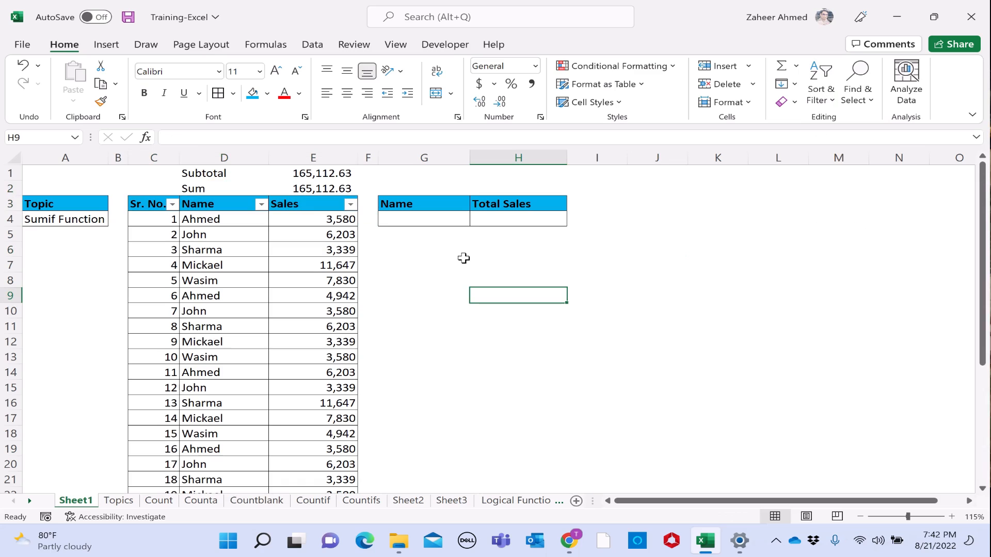
# Filter the Name column to only the first person in the list and check the Subtotal against the visible sales
pyautogui.click(204, 206)
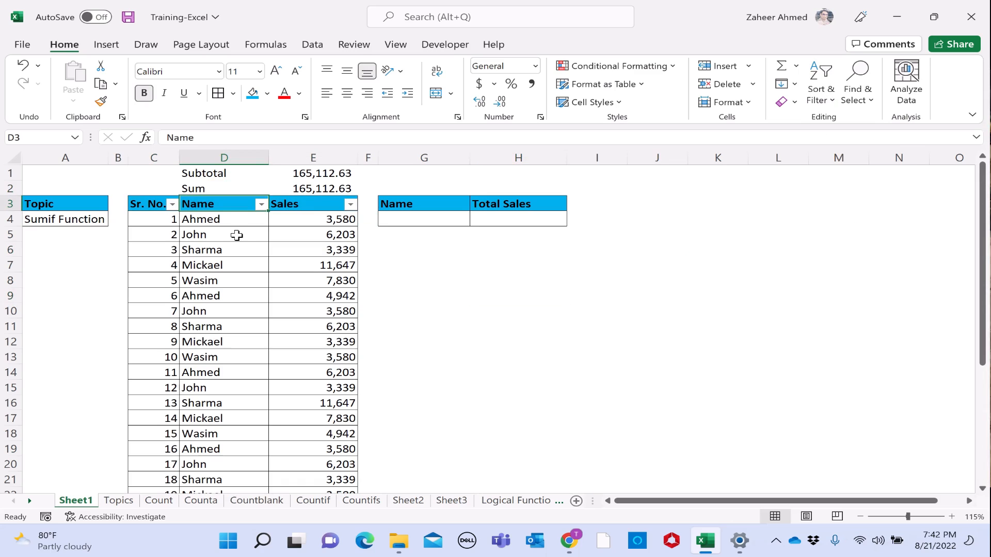
pyautogui.click(261, 204)
pyautogui.click(101, 308)
pyautogui.click(104, 320)
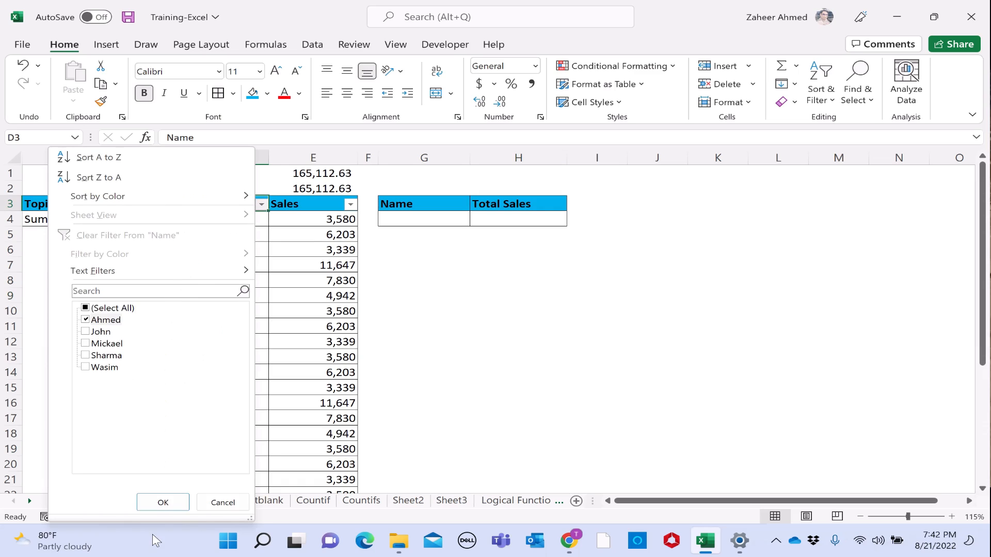
pyautogui.click(162, 502)
pyautogui.click(314, 174)
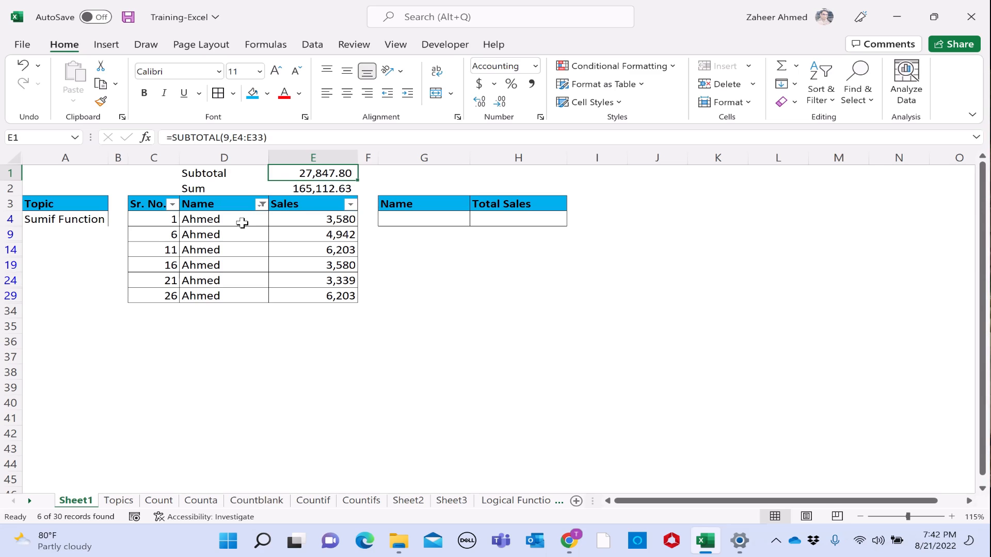
pyautogui.moveTo(242, 222); pyautogui.dragTo(243, 296)
pyautogui.moveTo(310, 219); pyautogui.dragTo(313, 297)
# Switch the Name filter to only the second person in the list and inspect the Subtotal cell
pyautogui.click(262, 217)
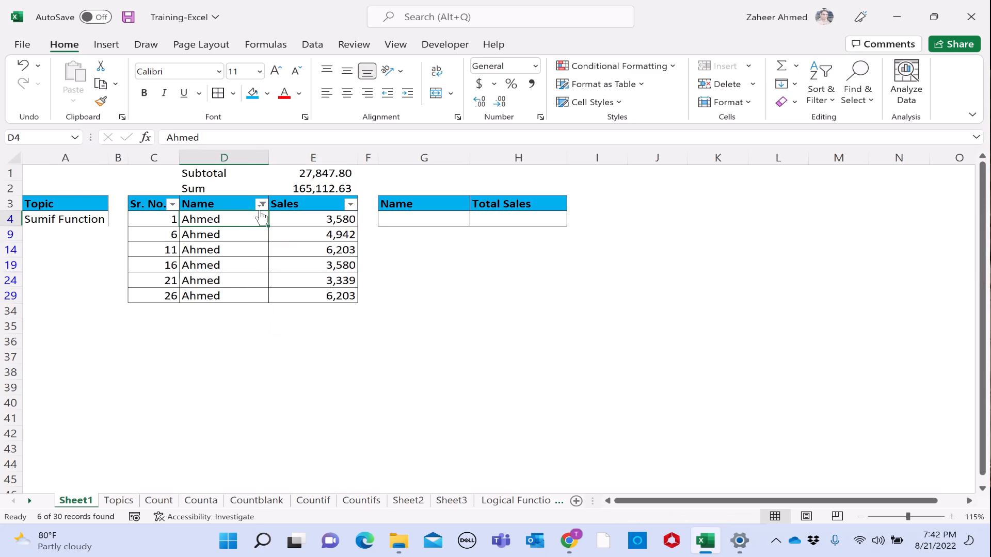
pyautogui.click(261, 204)
pyautogui.click(130, 319)
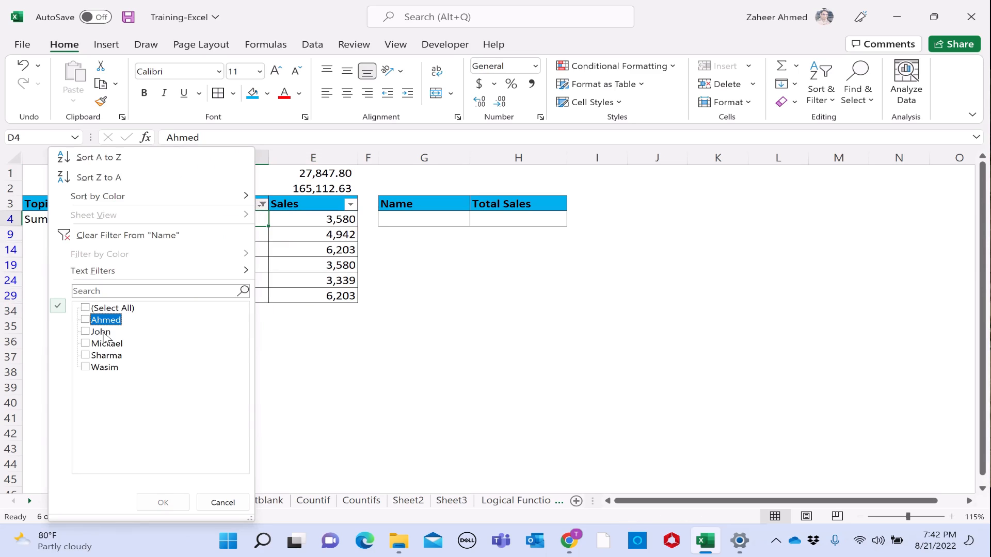
pyautogui.click(103, 332)
pyautogui.click(180, 503)
pyautogui.click(287, 173)
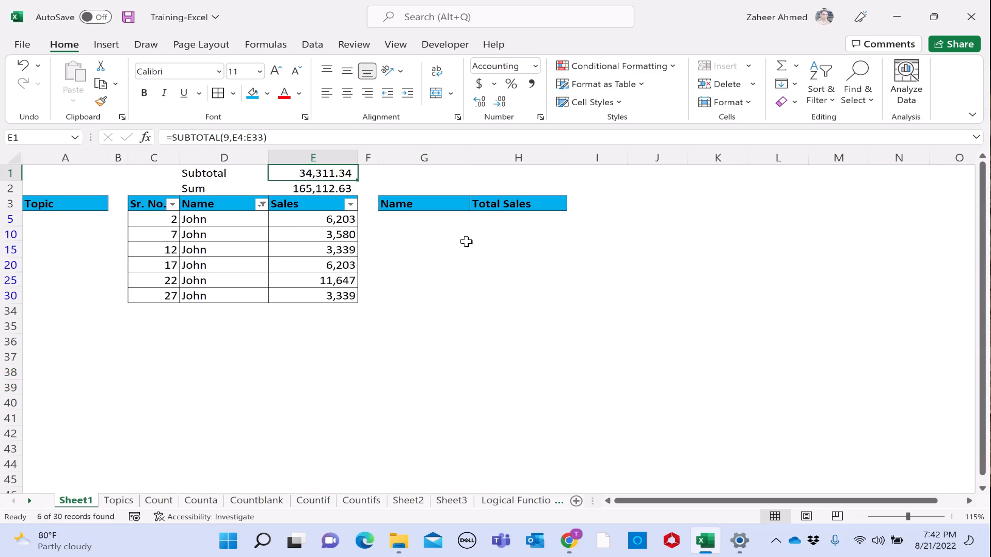
pyautogui.click(496, 248)
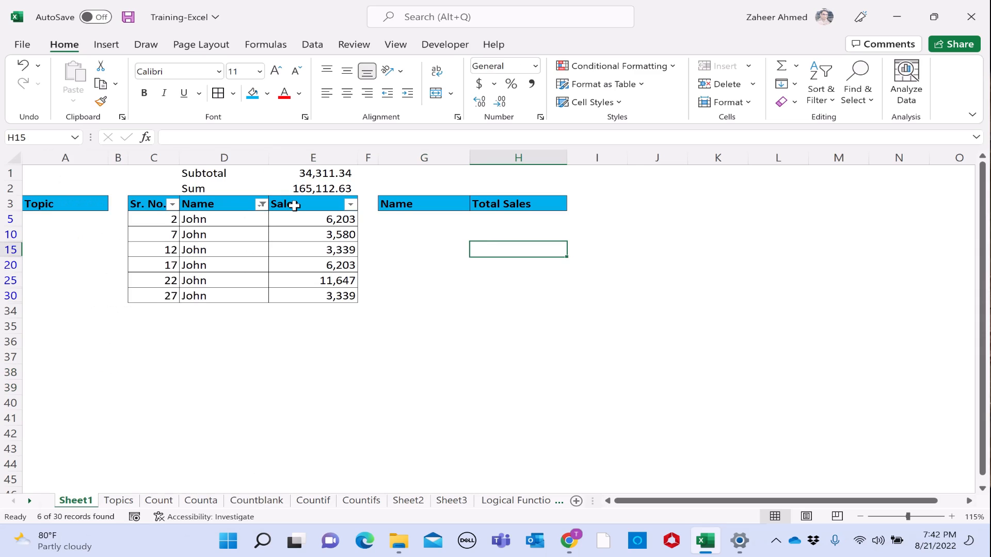
# Clear the Name filter to show all the rows and select the Subtotal and Sum cells D1:E2
pyautogui.click(293, 206)
pyautogui.click(820, 94)
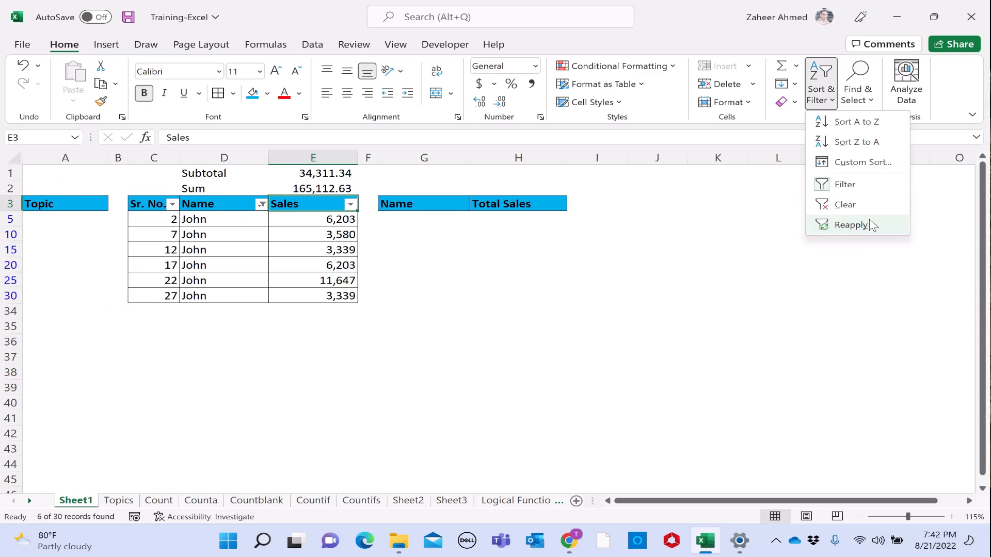
pyautogui.click(856, 205)
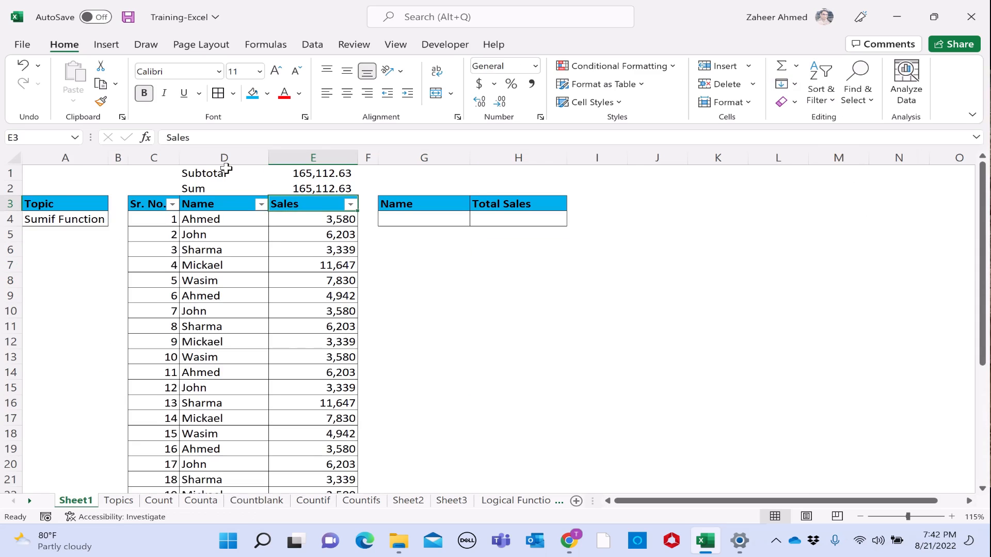
pyautogui.click(226, 171)
pyautogui.click(631, 267)
pyautogui.moveTo(202, 173); pyautogui.dragTo(284, 189)
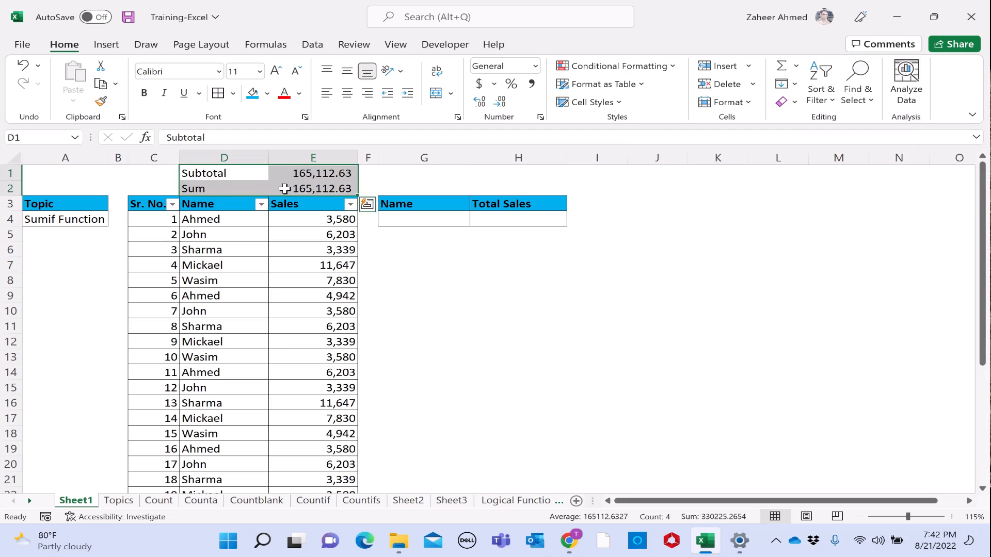
# Review the Sumif Function topic cell, the empty Name cell G4 and the whole sales table in C3:E33
pyautogui.click(70, 217)
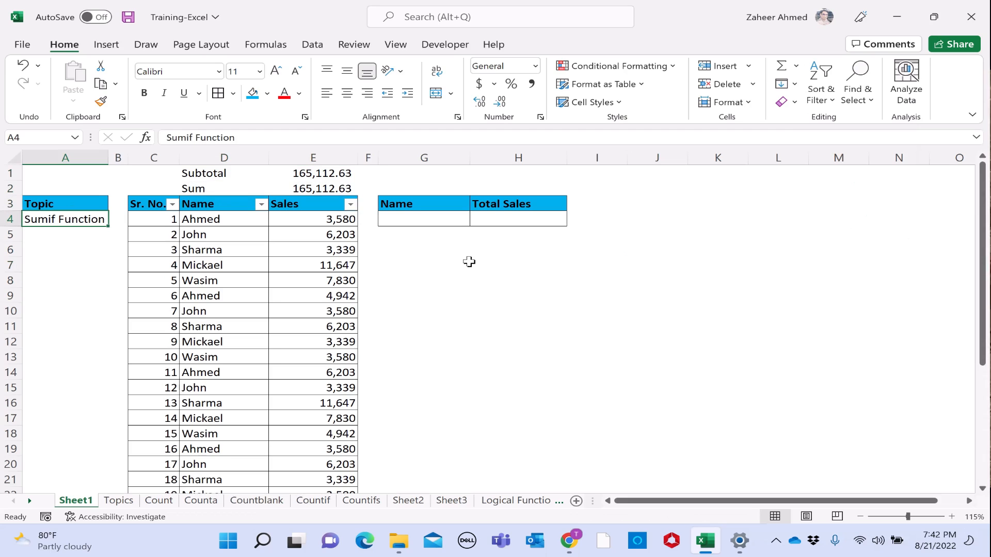
pyautogui.click(418, 220)
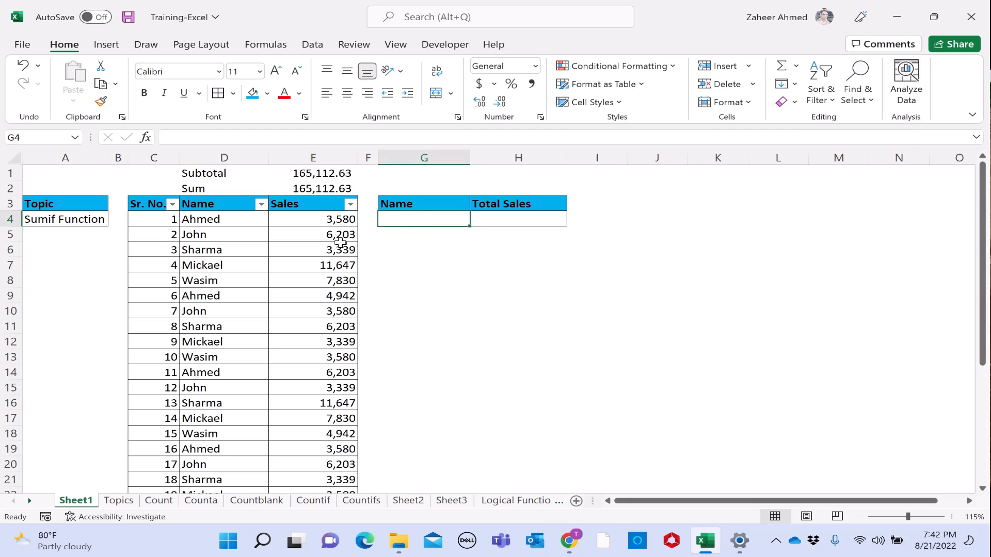
pyautogui.scroll(-5, 340, 242)
pyautogui.scroll(5, 234, 248)
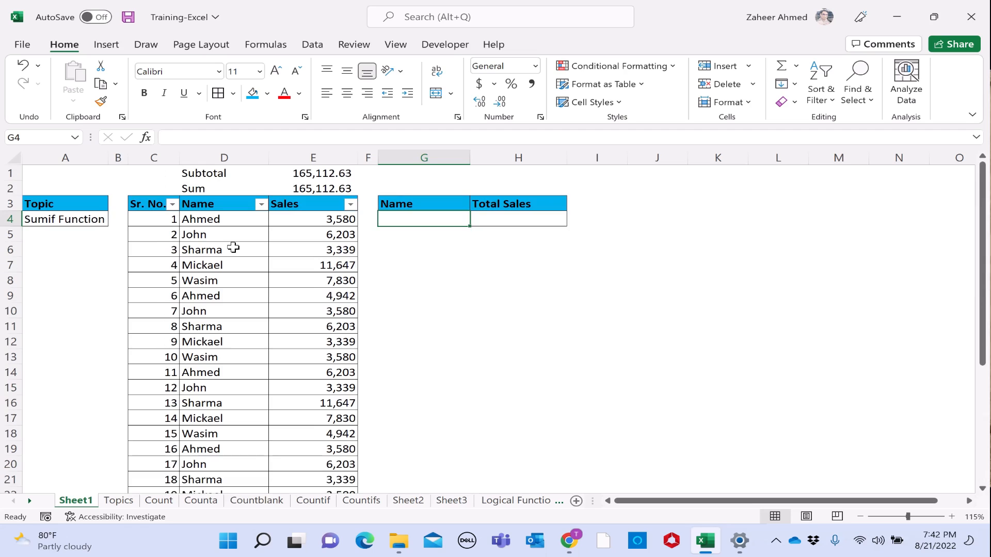
pyautogui.scroll(-6, 252, 326)
pyautogui.scroll(6, 251, 326)
pyautogui.scroll(-6, 308, 265)
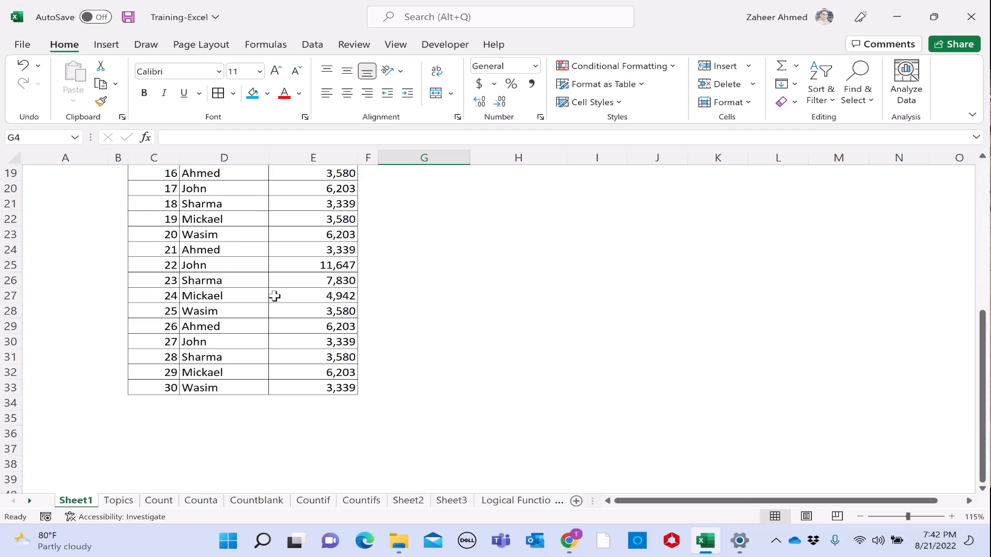
pyautogui.scroll(6, 274, 296)
pyautogui.moveTo(140, 209); pyautogui.dragTo(321, 480)
pyautogui.scroll(4, 271, 401)
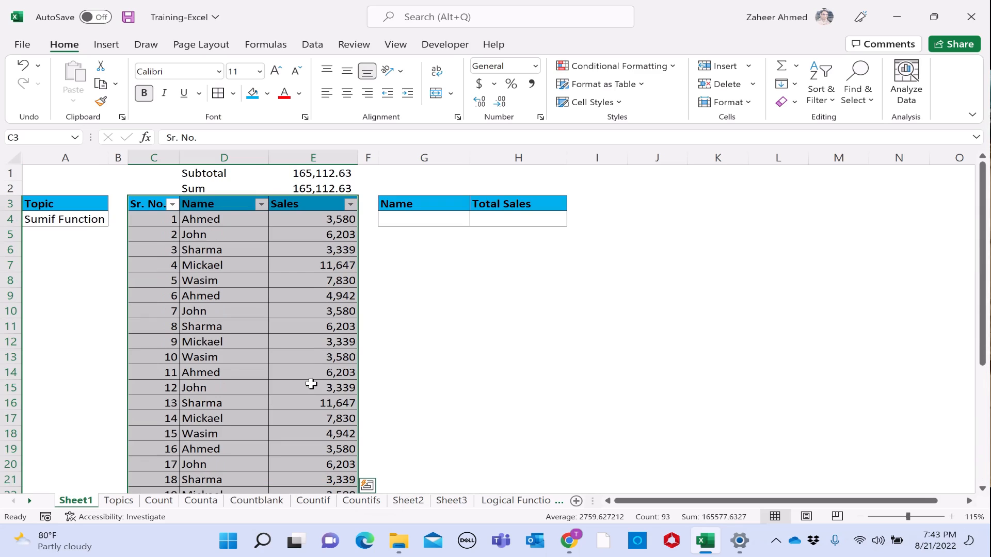
pyautogui.click(425, 219)
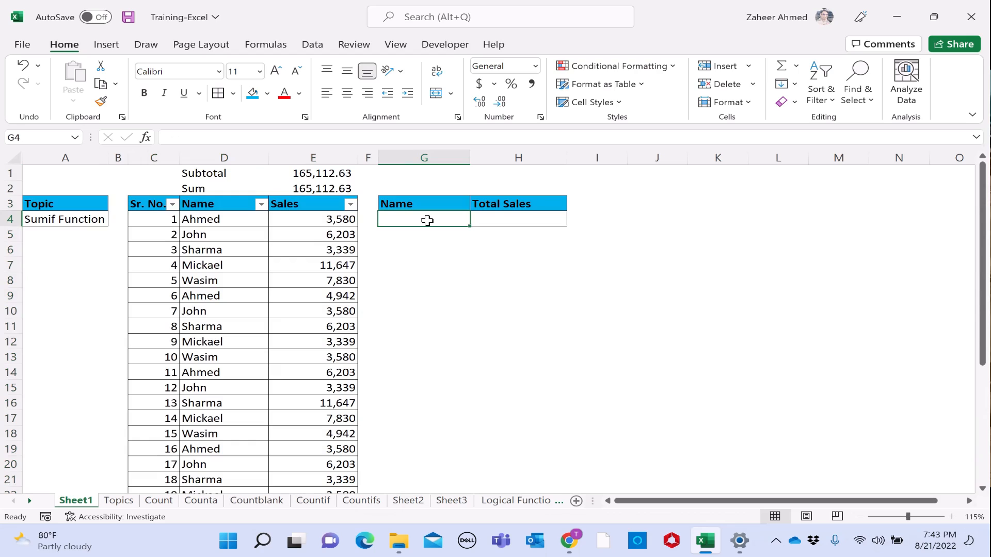
pyautogui.write('=')
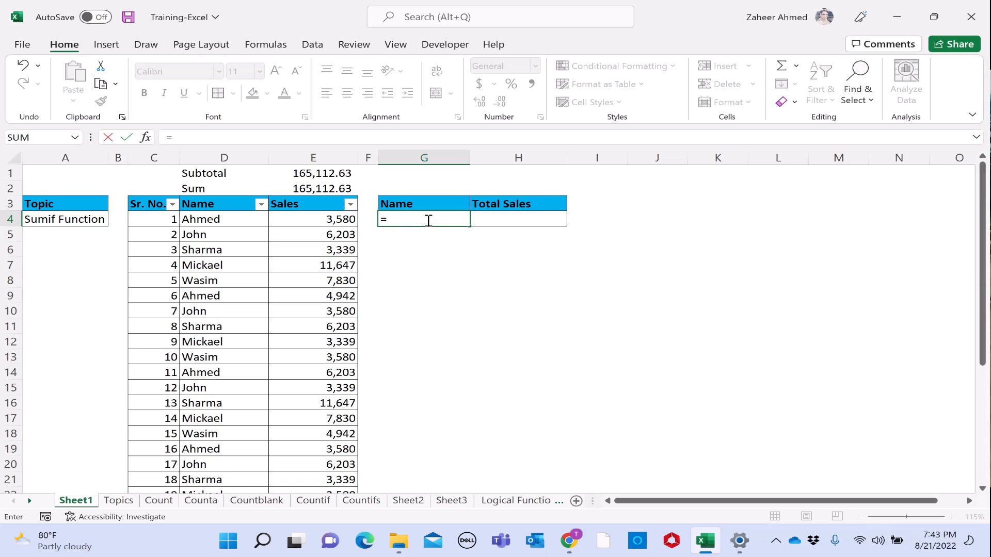
pyautogui.press('Escape')
# Enter the name of the person listed in row 8 of the sales table in the Name cell G4
pyautogui.click(221, 283)
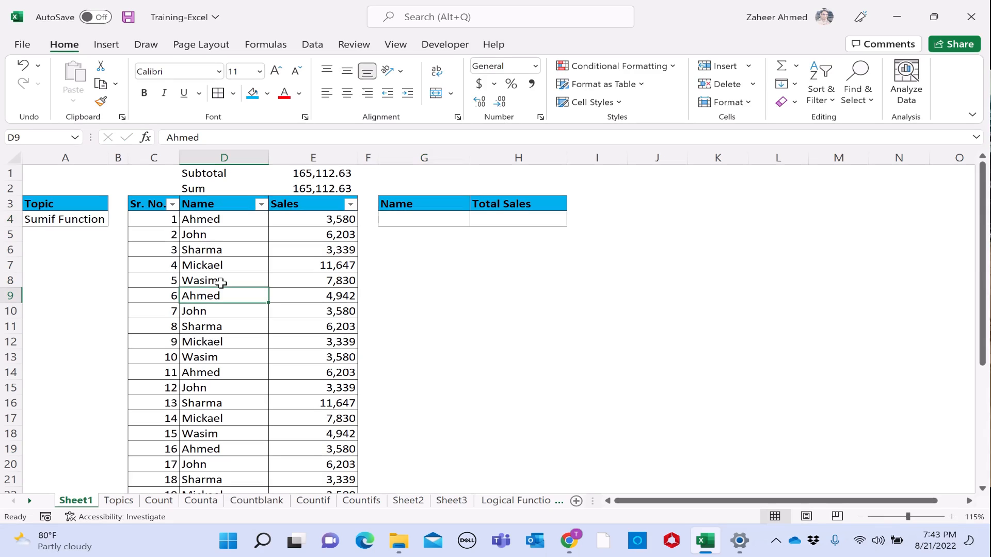
pyautogui.click(426, 216)
pyautogui.write('Wa')
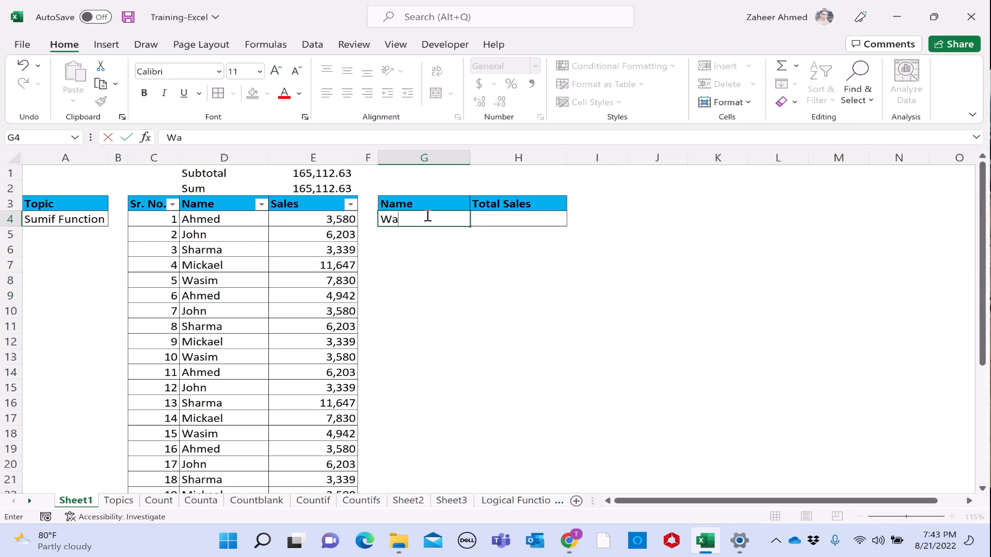
pyautogui.write('sim')
pyautogui.press('Tab')
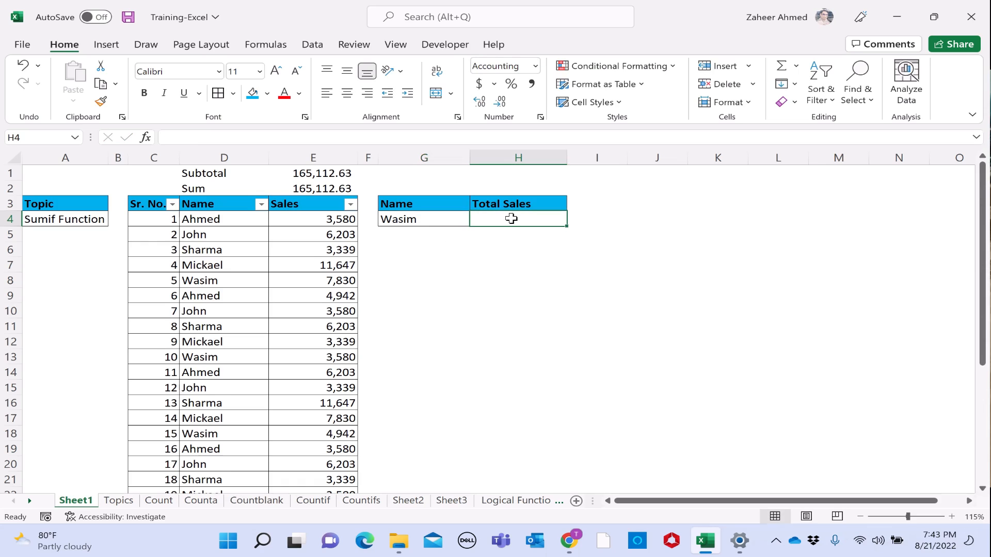
# Start a SUMIF formula in the Total Sales cell H4 with the names D4:D33 as the range
pyautogui.write('=')
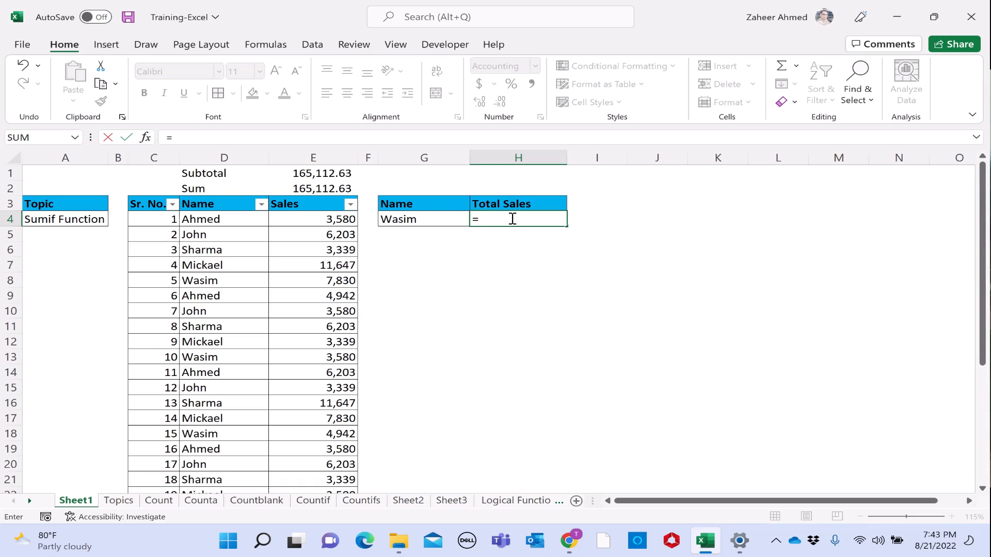
pyautogui.write('sum')
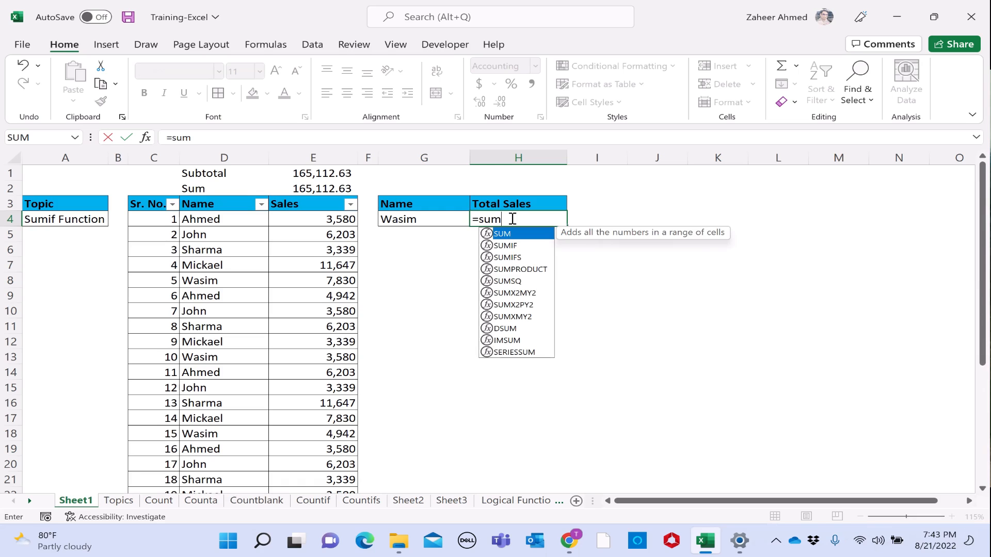
pyautogui.press('Down')
pyautogui.press('Tab')
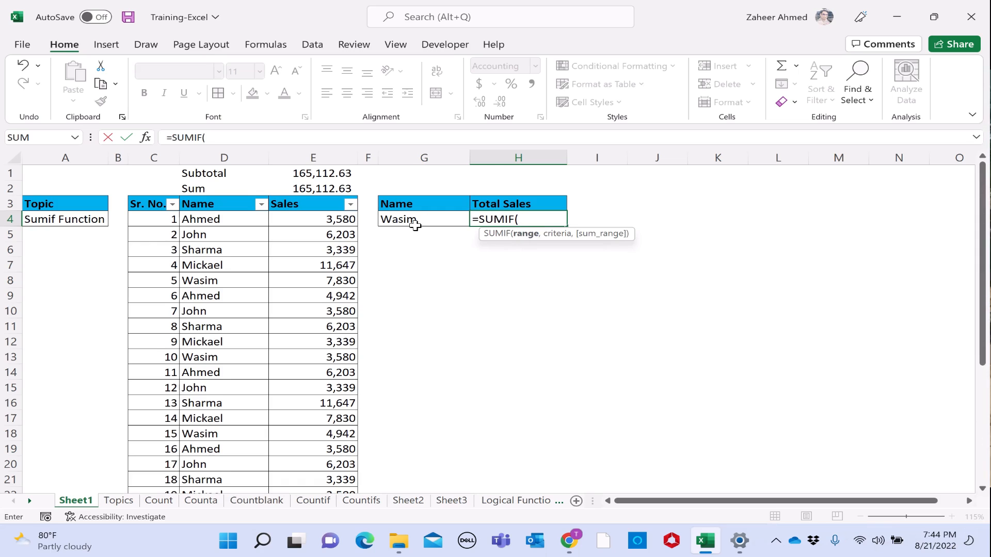
pyautogui.click(232, 220)
pyautogui.moveTo(232, 220); pyautogui.dragTo(310, 487)
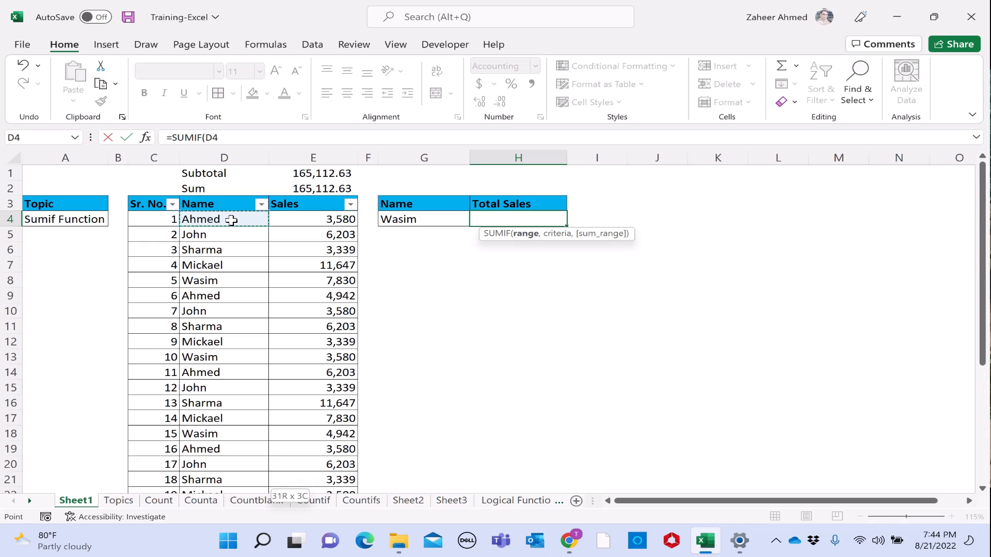
pyautogui.hotkey('ctrl', 'shift', 'Down')
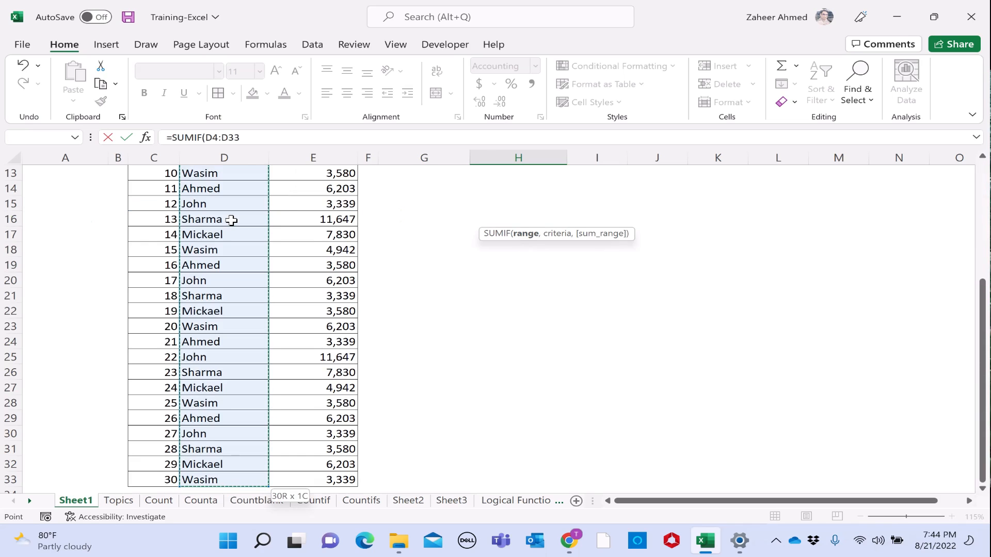
pyautogui.write(',')
# Complete the SUMIF formula with G4 as the criteria and the sales E4:E33 as the sum range
pyautogui.scroll(4, 231, 220)
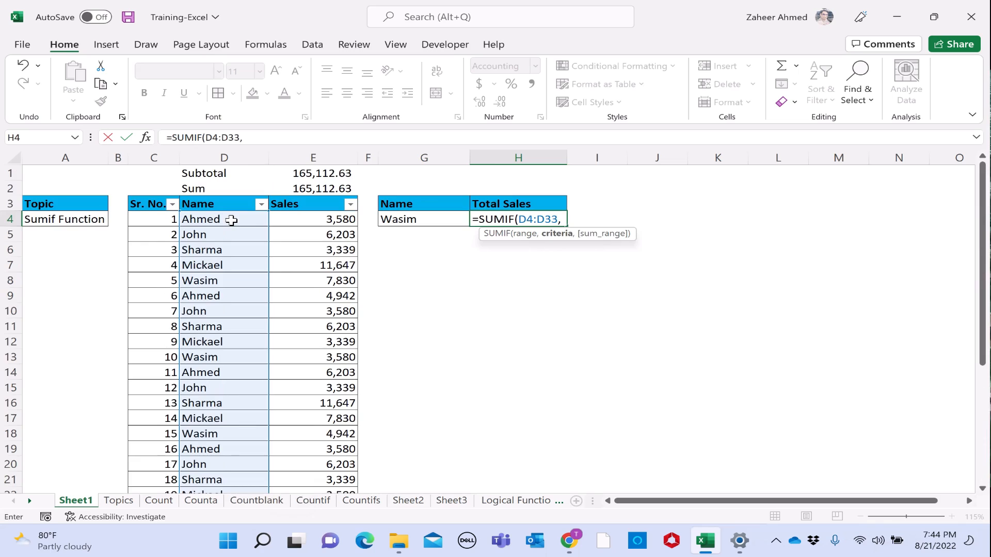
pyautogui.click(419, 219)
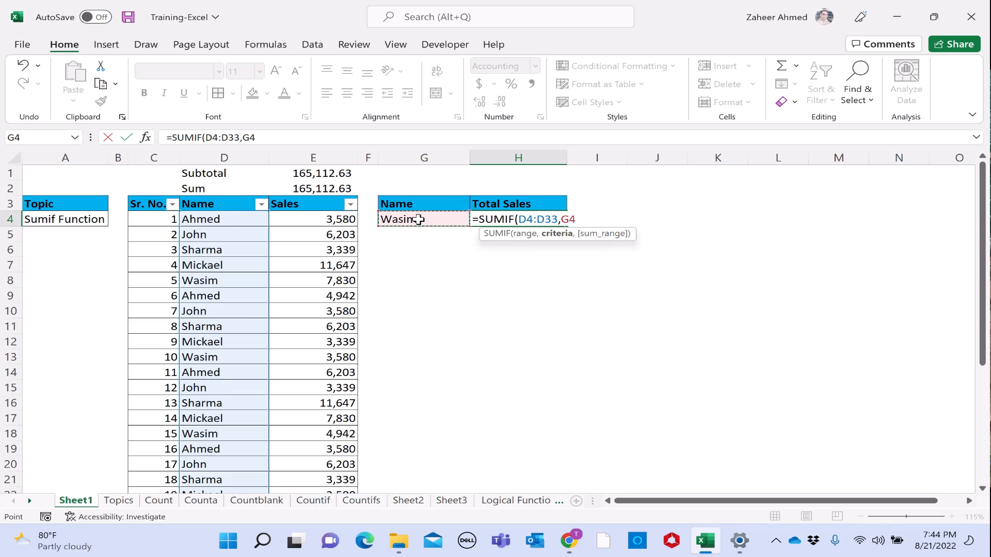
pyautogui.write(',')
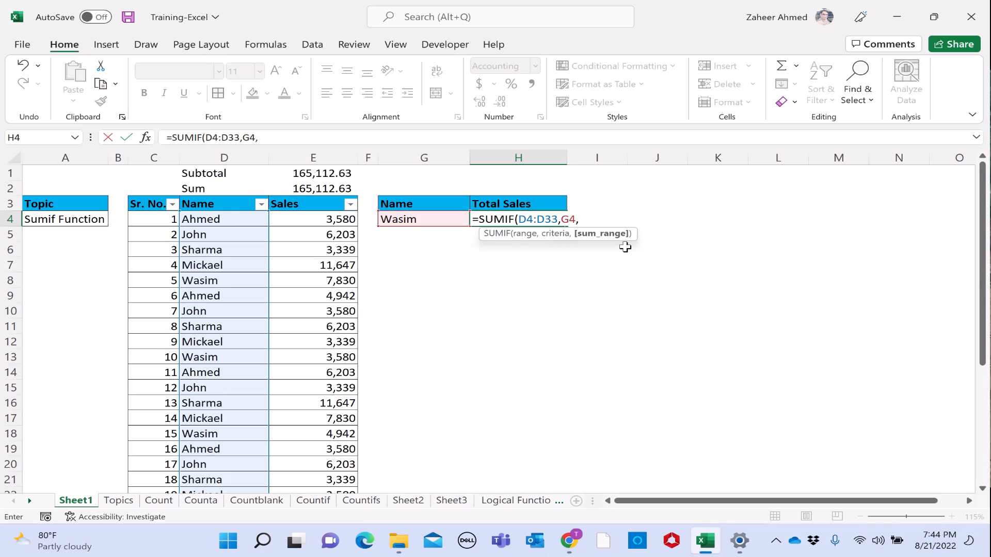
pyautogui.click(339, 219)
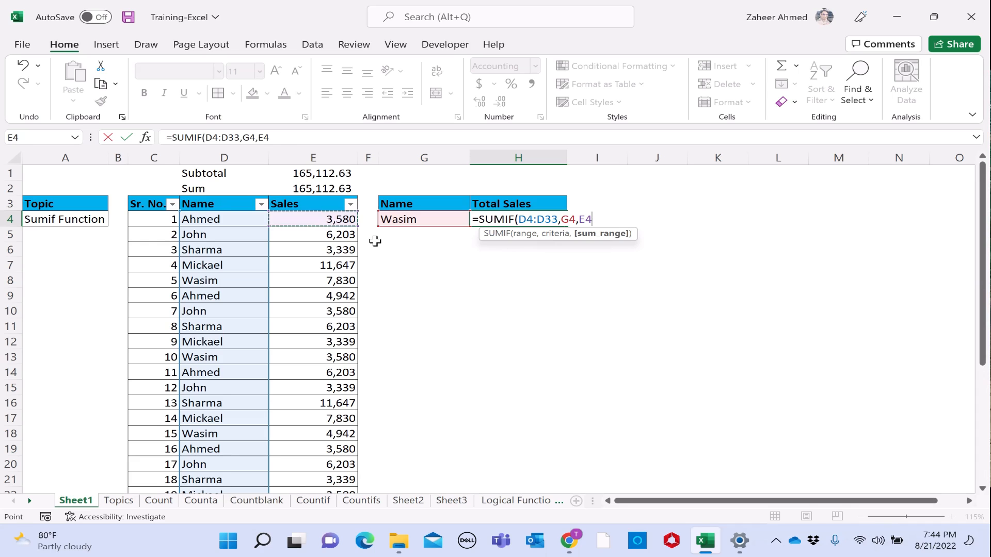
pyautogui.hotkey('ctrl', 'shift', 'Down')
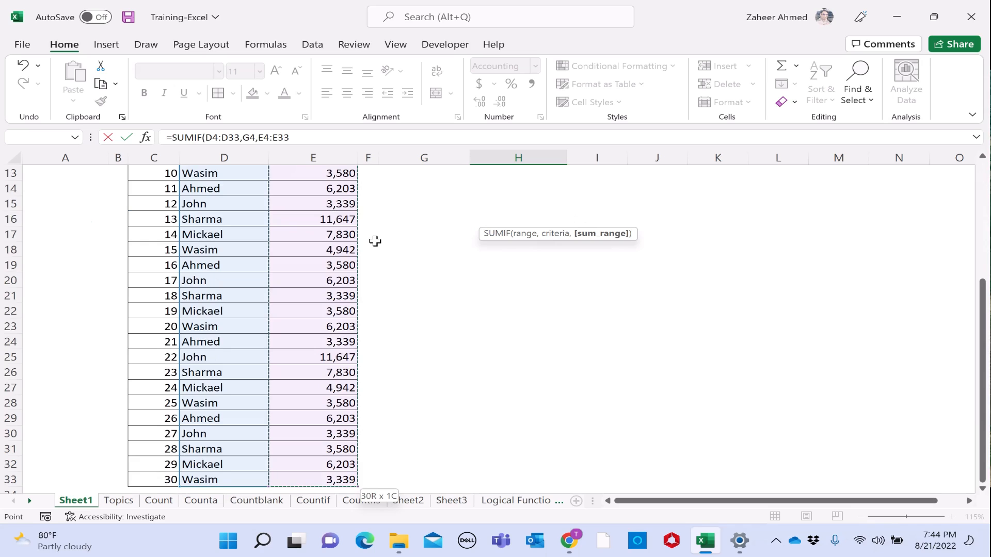
pyautogui.scroll(4, 374, 240)
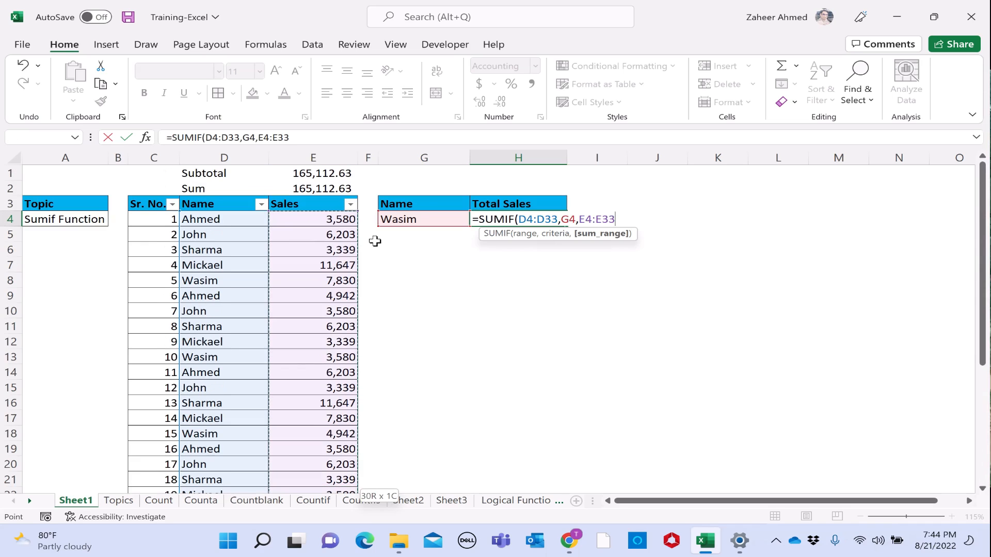
pyautogui.press('Tab')
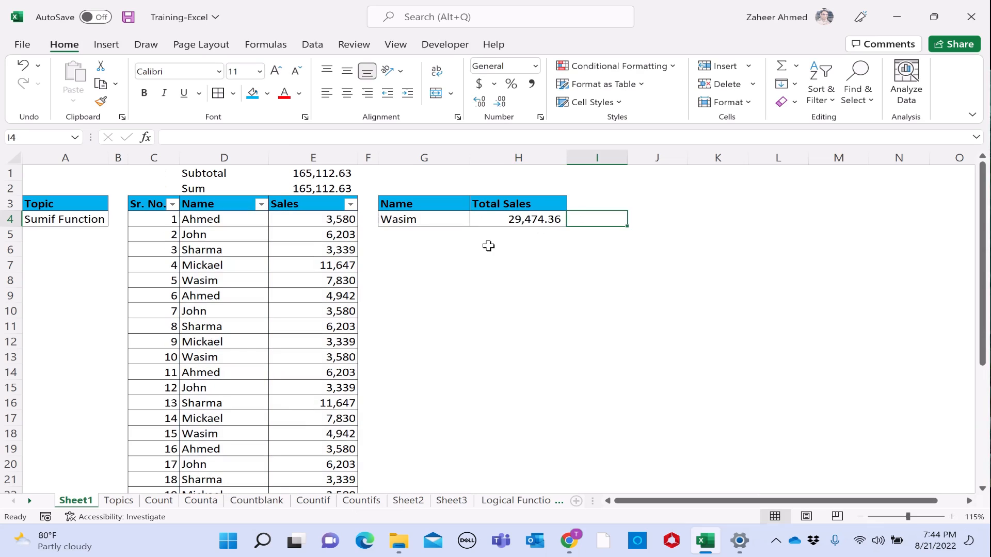
# Inspect the name in G4 and the SUMIF formula in H4
pyautogui.press('Left')
pyautogui.press('Left')
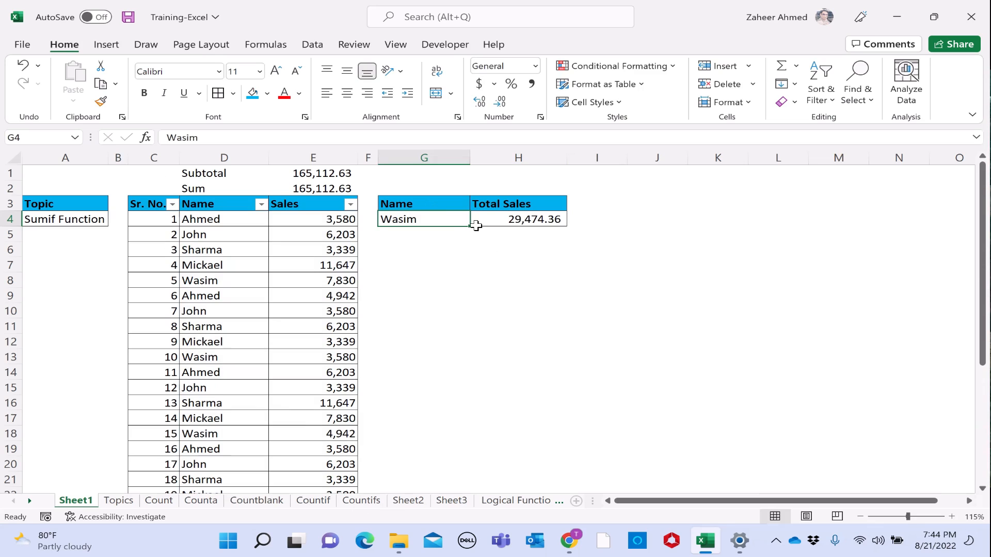
pyautogui.click(545, 219)
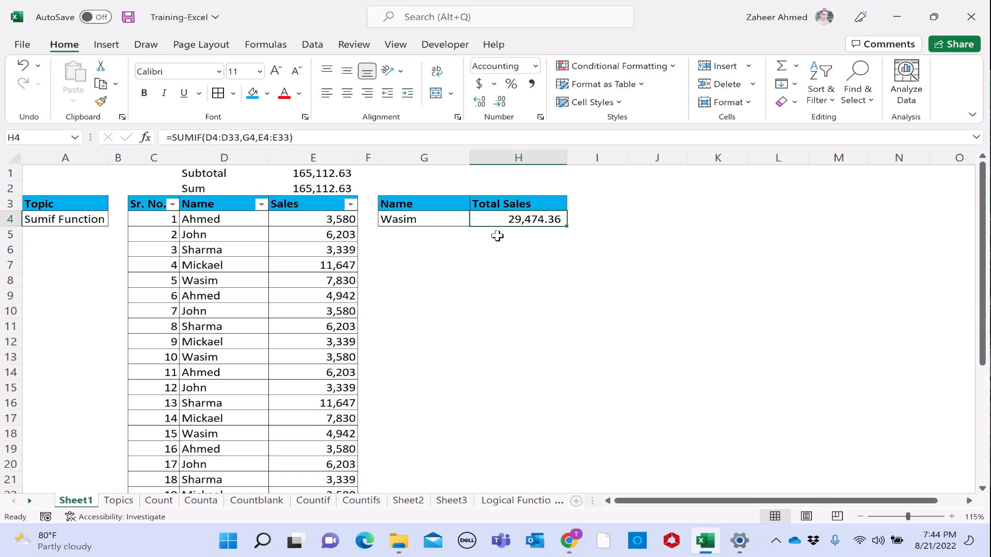
pyautogui.moveTo(416, 222); pyautogui.dragTo(519, 219)
# Filter the Name column to only the last person in the list and check the Subtotal in E1 against the SUMIF total
pyautogui.moveTo(264, 197); pyautogui.dragTo(241, 225)
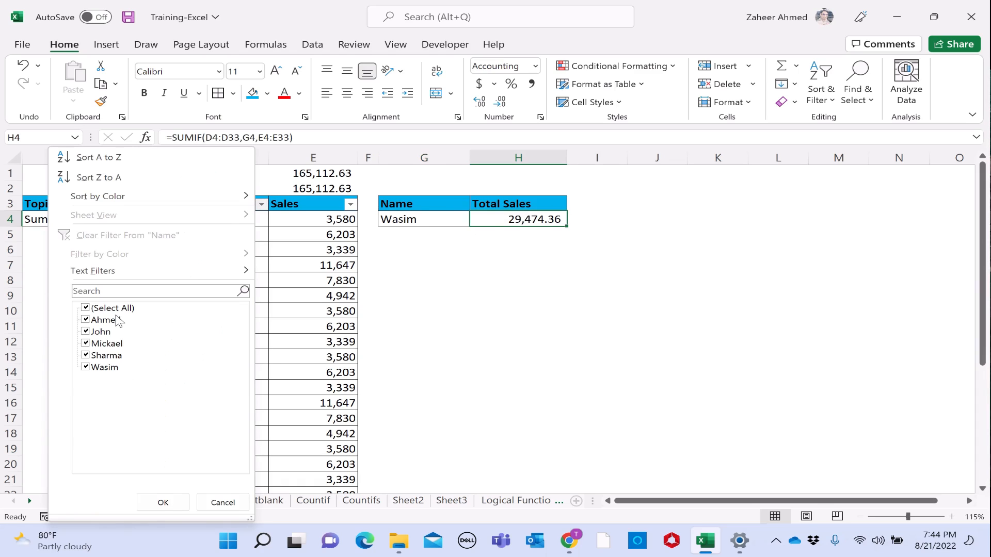
pyautogui.click(102, 309)
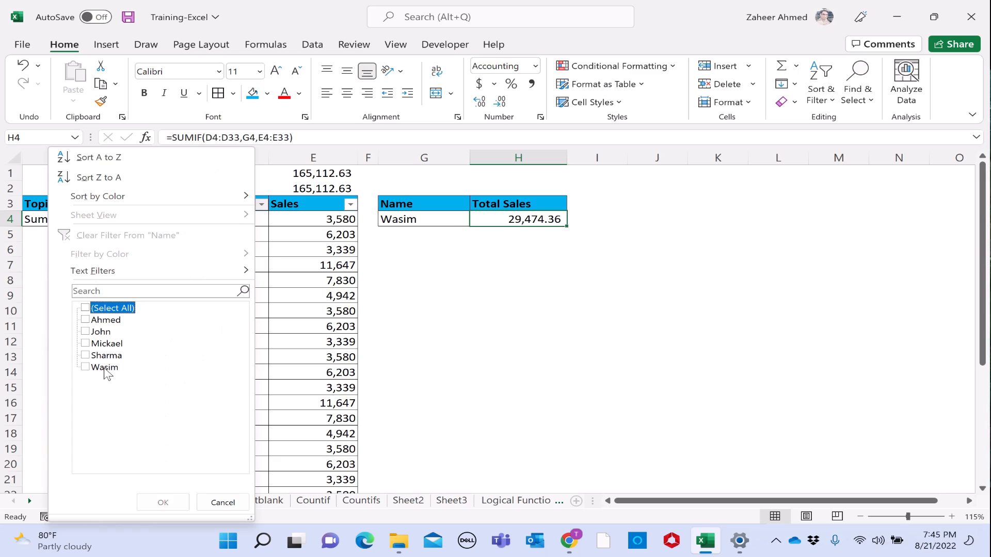
pyautogui.click(104, 368)
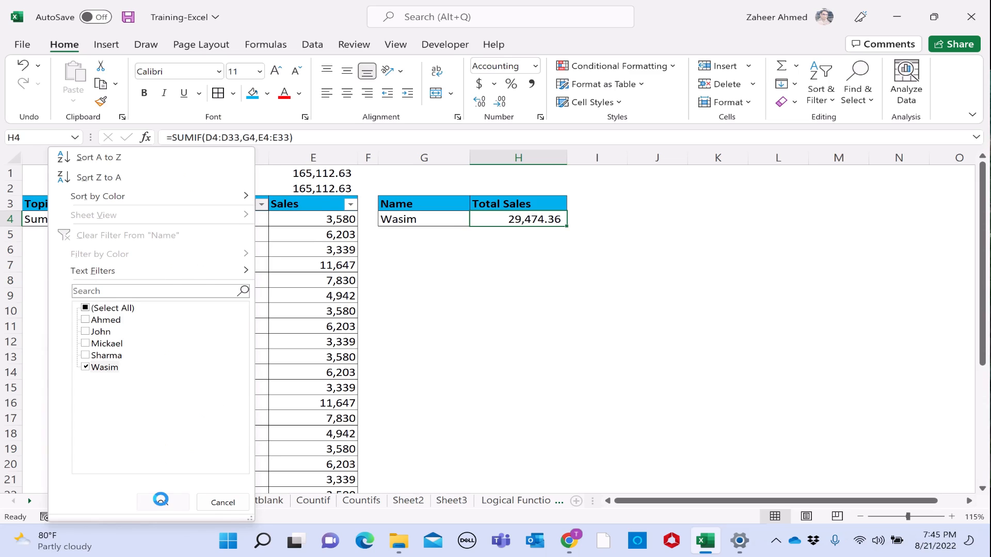
pyautogui.click(160, 500)
pyautogui.click(340, 175)
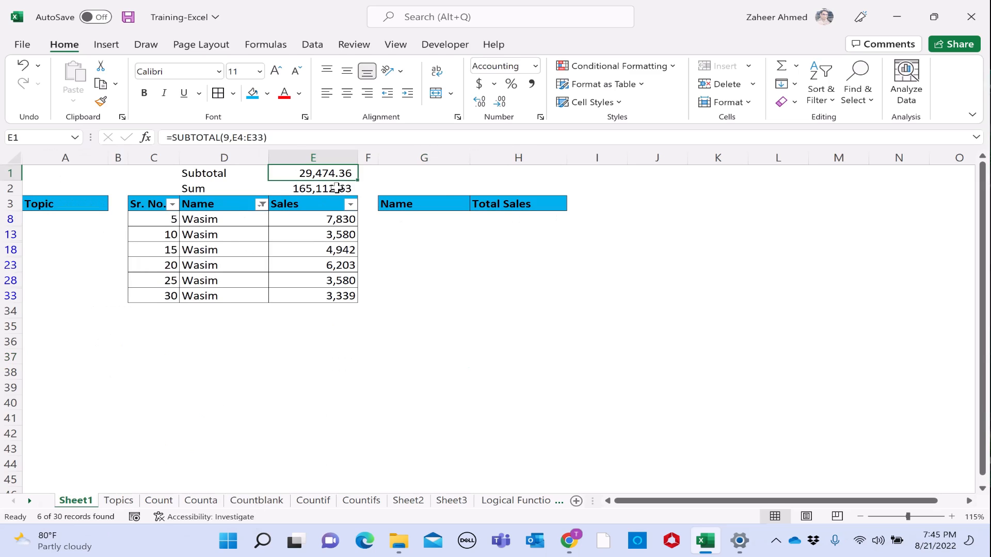
# Clear the Name filter to show all the rows of the sales table
pyautogui.click(239, 205)
pyautogui.click(821, 82)
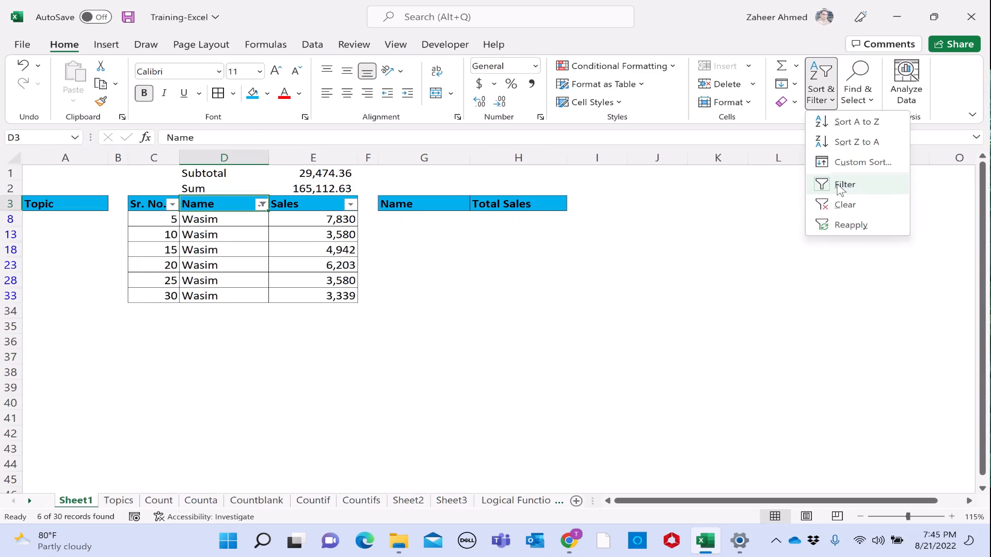
pyautogui.click(845, 204)
pyautogui.click(717, 280)
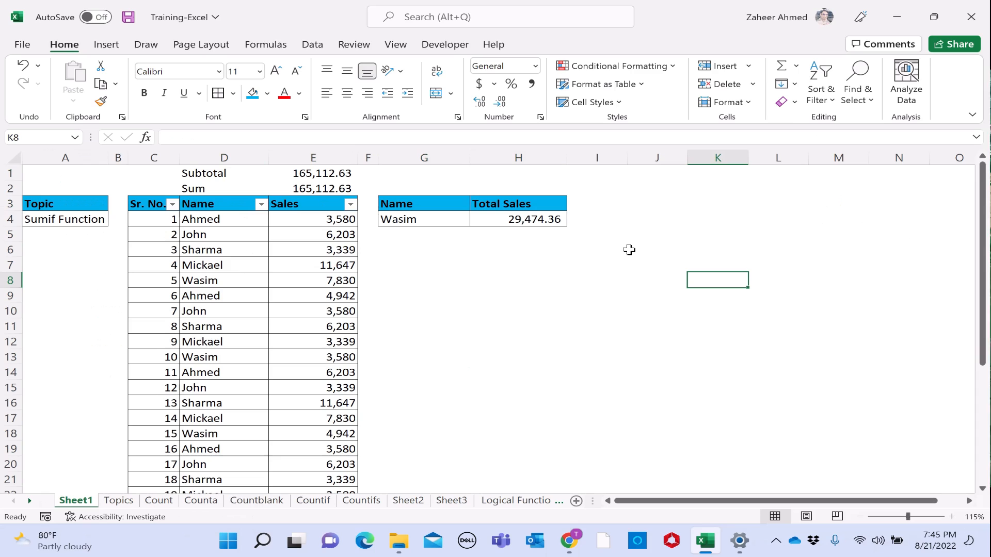
# Recheck the SUMIF formula in H4 and its criteria name in G4
pyautogui.click(516, 222)
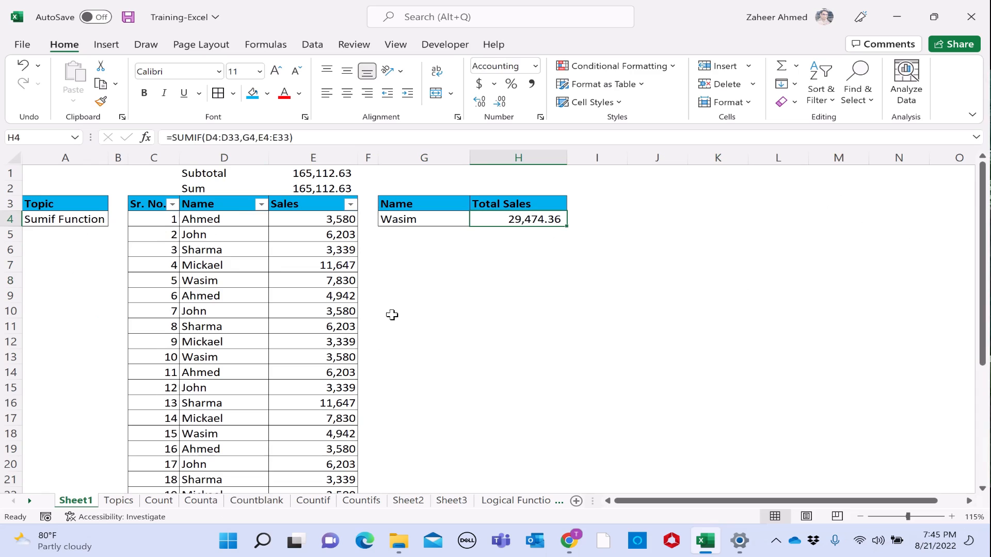
pyautogui.click(402, 218)
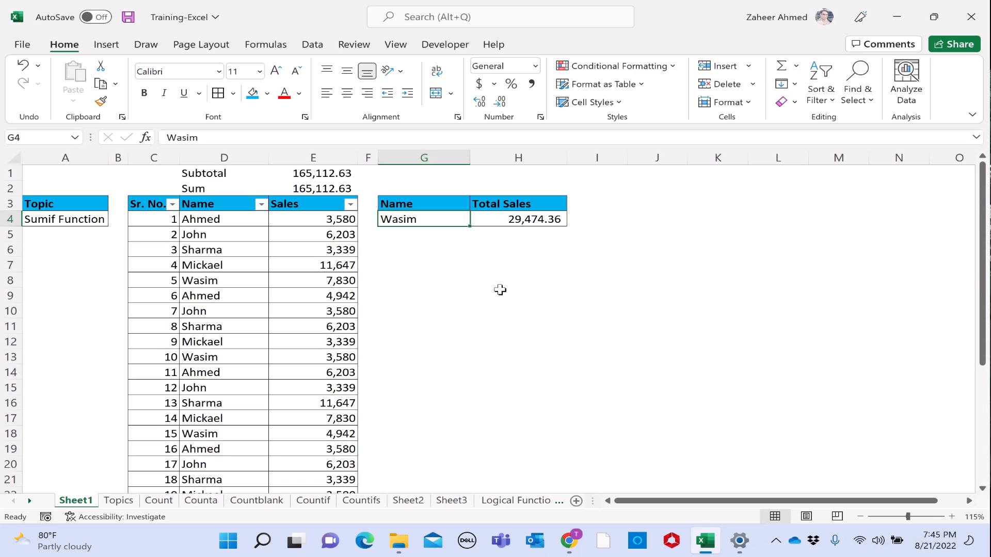
pyautogui.click(438, 284)
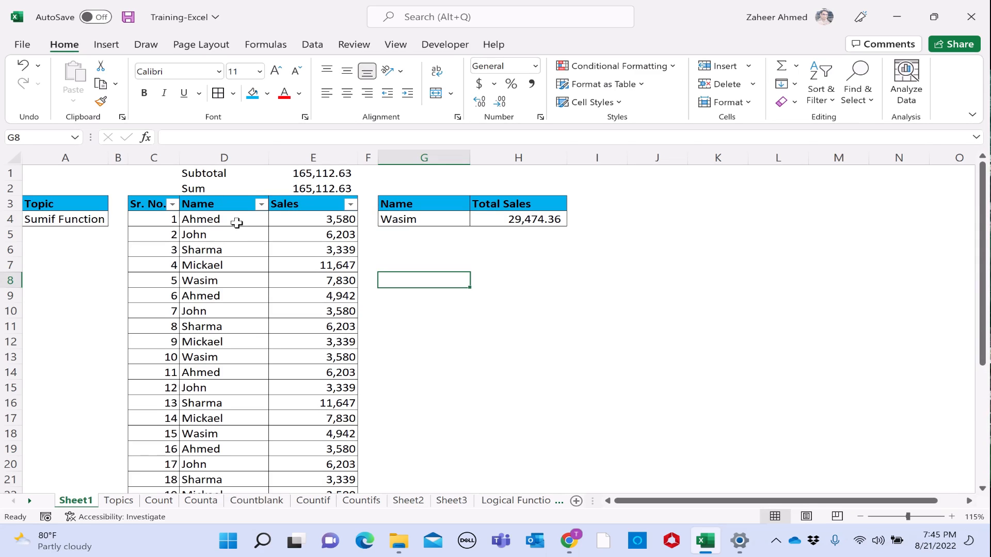
# Copy the names in D4:D33 to cell C4 of a new worksheet and autofit column C
pyautogui.click(236, 223)
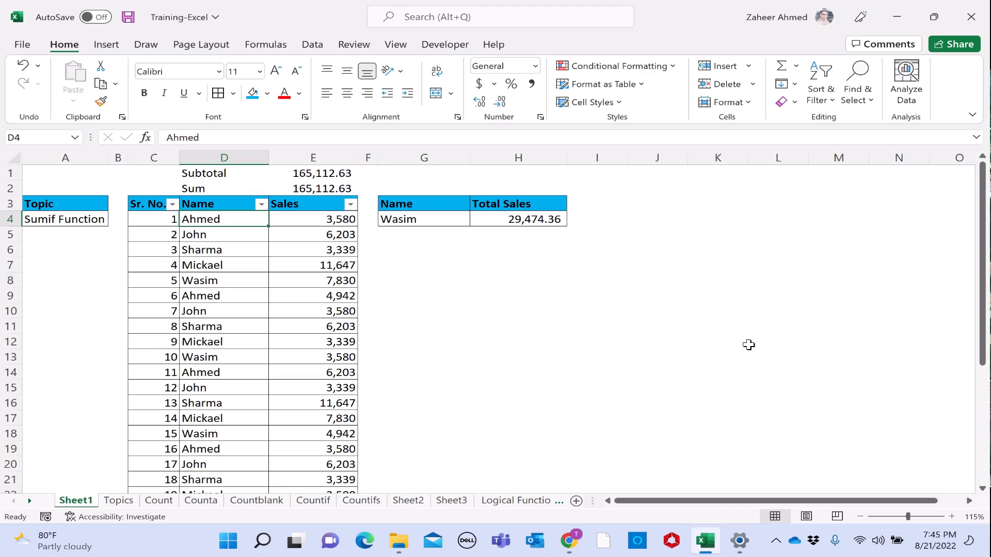
pyautogui.hotkey('ctrl', 'shift', 'Down')
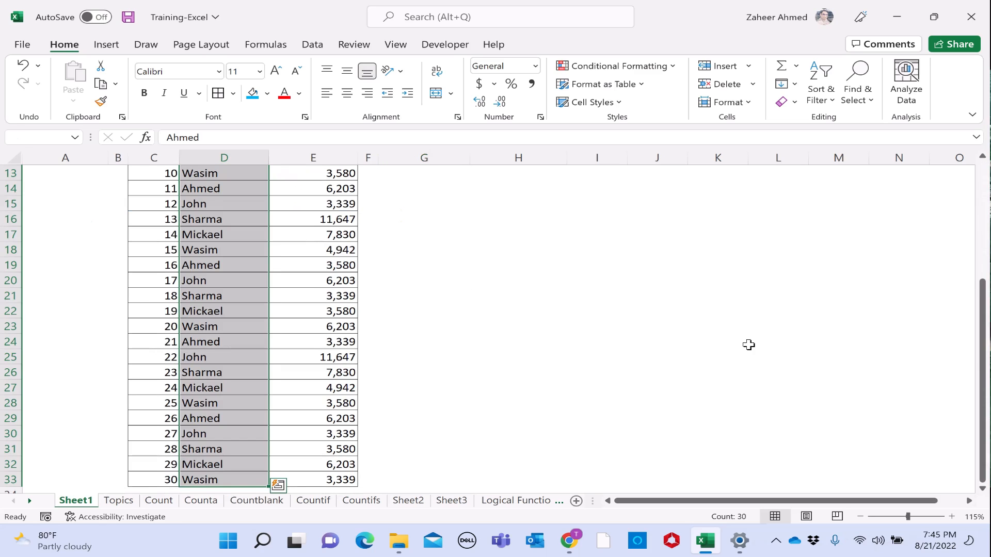
pyautogui.hotkey('ctrl', 'c')
pyautogui.click(119, 500)
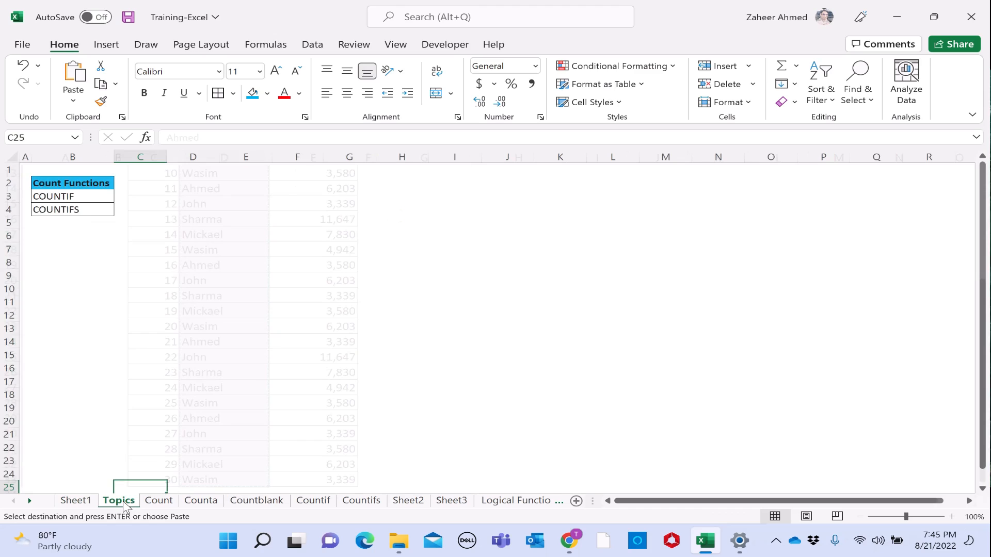
pyautogui.rightClick(119, 500)
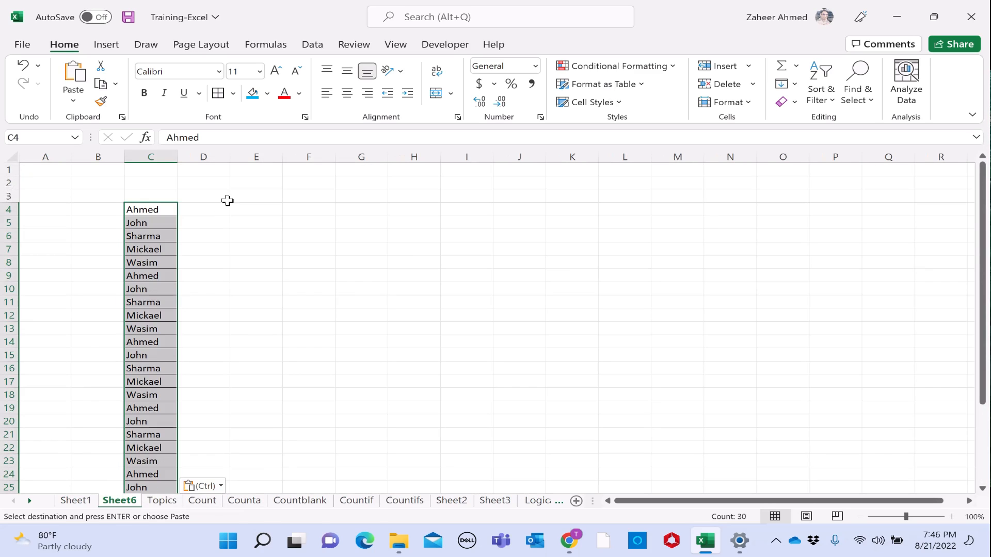
pyautogui.doubleClick(177, 156)
# Remove the duplicates from the copied name list in column C, treating the data as having no headers
pyautogui.click(144, 205)
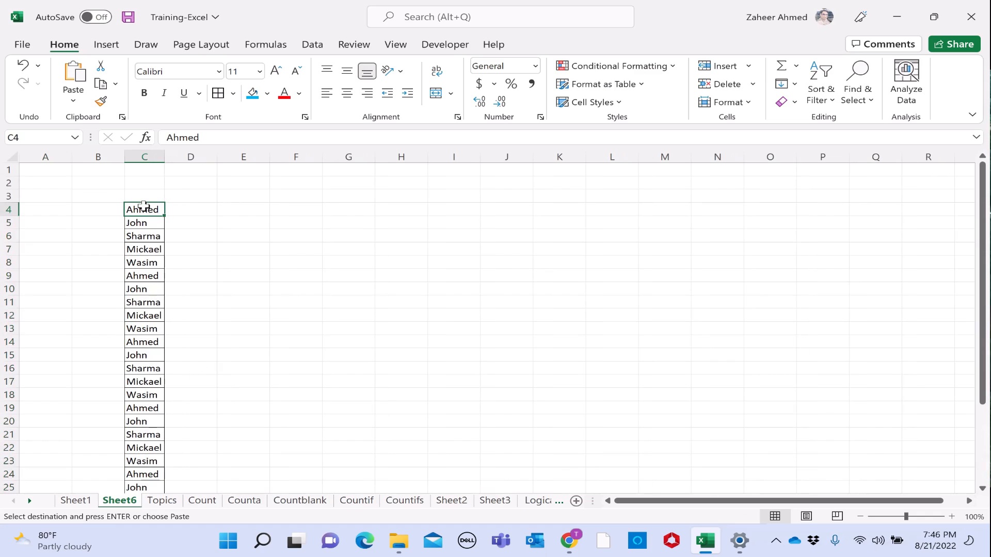
pyautogui.hotkey('ctrl', 'shift', 'Down')
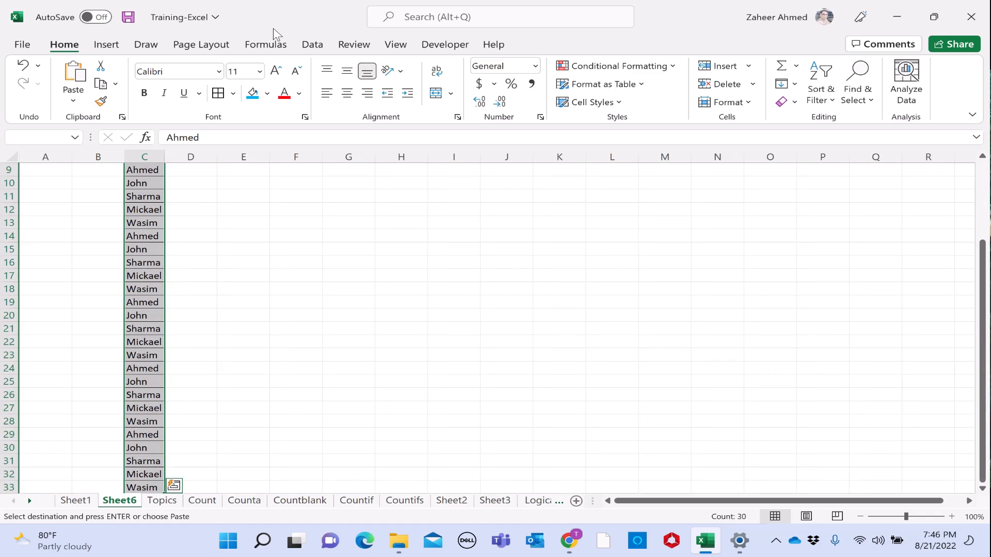
pyautogui.click(312, 45)
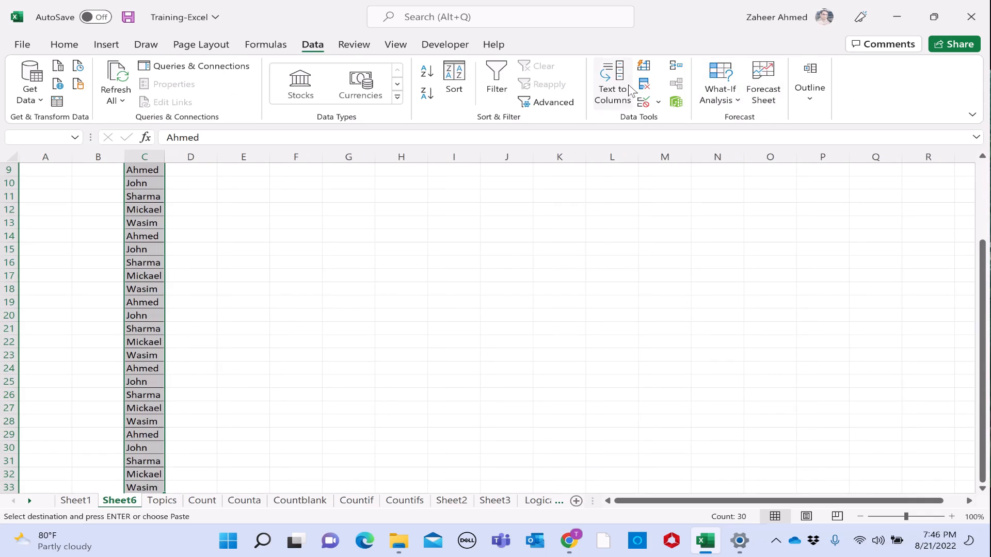
pyautogui.click(644, 86)
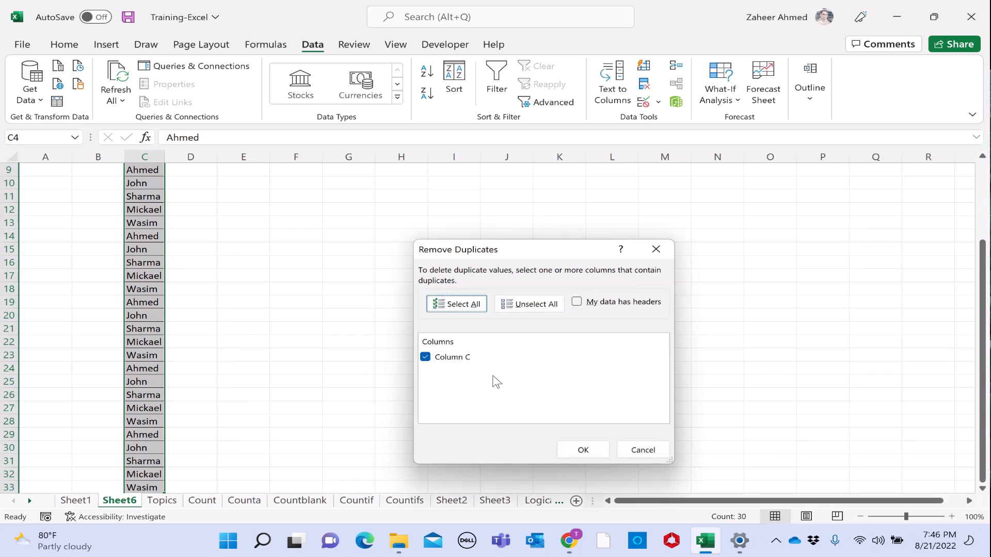
pyautogui.click(583, 450)
pyautogui.click(496, 311)
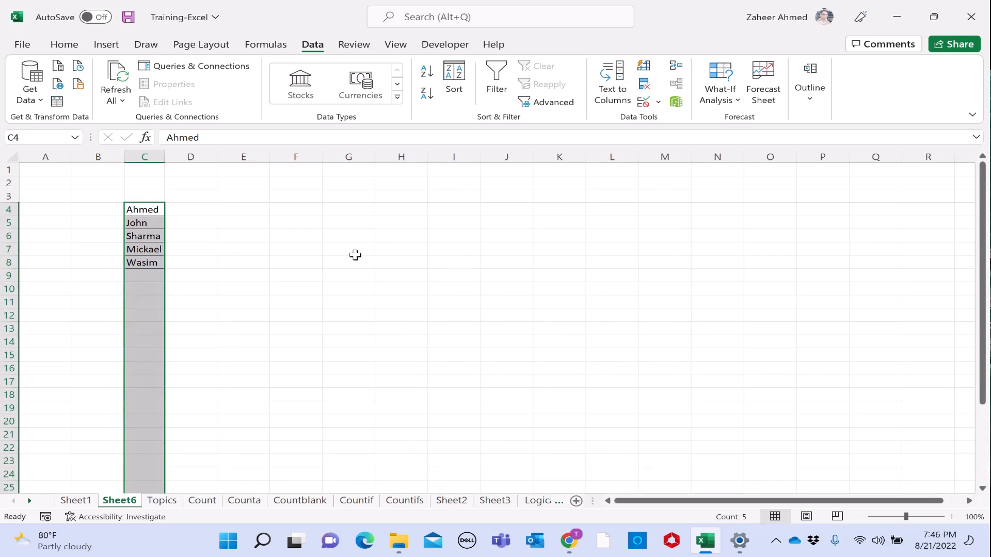
# Copy the unique names in C4:C8 and paste them as values into Sheet1 starting at G4
pyautogui.click(136, 208)
pyautogui.moveTo(137, 208); pyautogui.dragTo(145, 262)
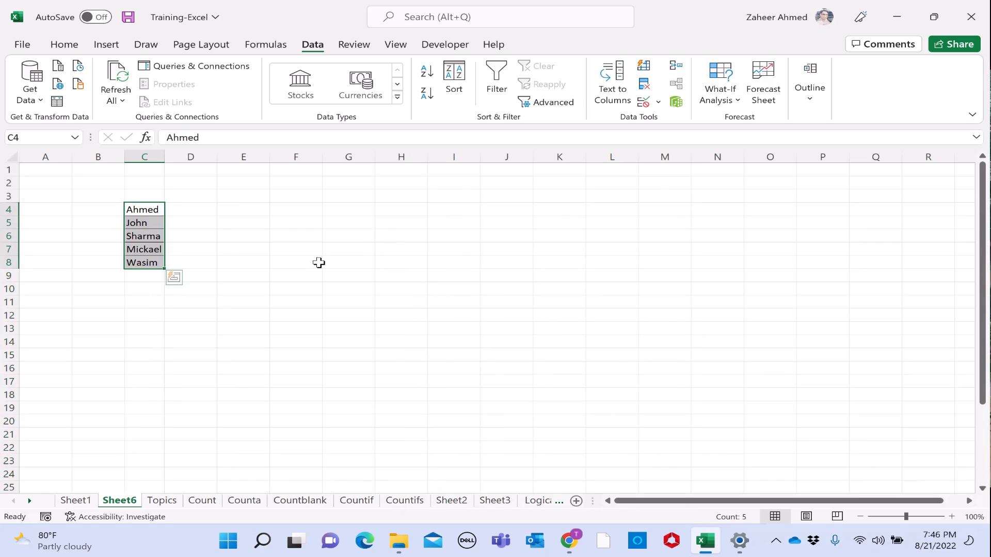
pyautogui.hotkey('ctrl', 'c')
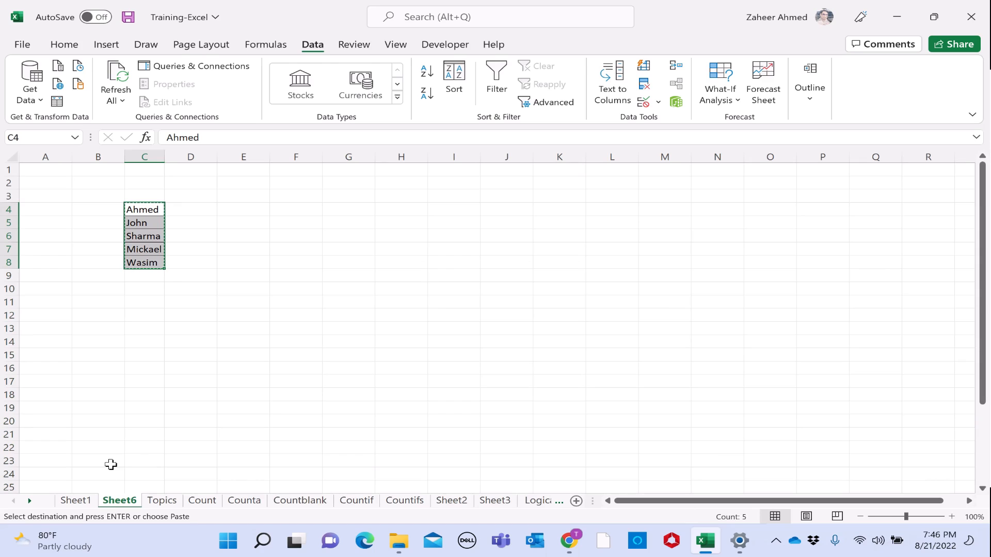
pyautogui.hotkey('ctrl', 'pageup')
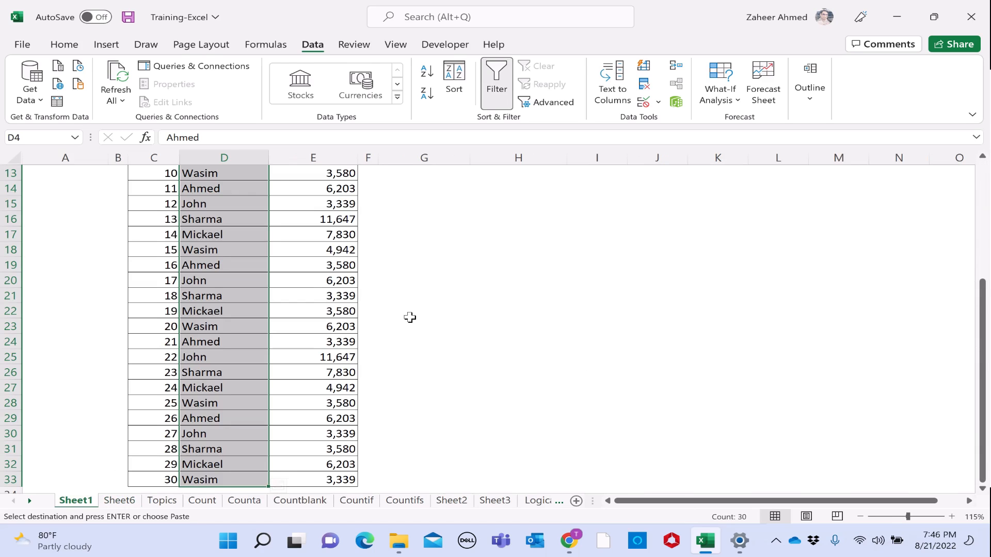
pyautogui.scroll(4, 410, 318)
pyautogui.click(454, 221)
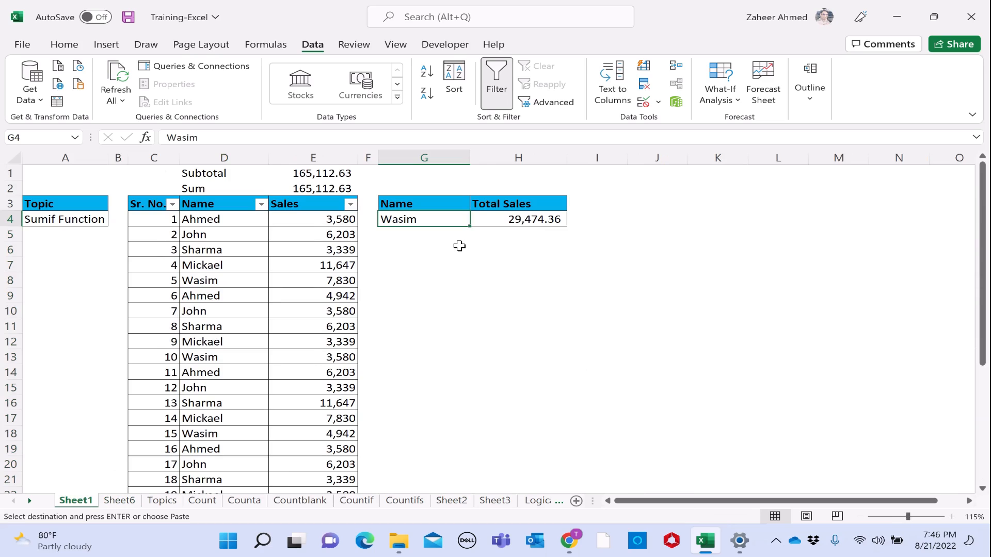
pyautogui.hotkey('ctrl', 'alt', 'v')
pyautogui.press('v')
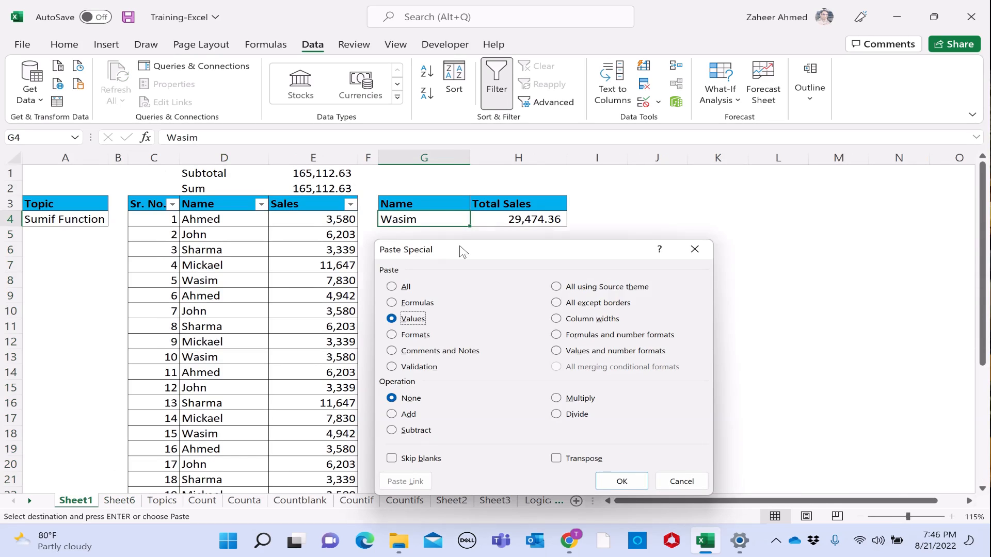
pyautogui.press('Return')
# Apply all borders to the summary range G4:H8
pyautogui.click(489, 249)
pyautogui.click(504, 222)
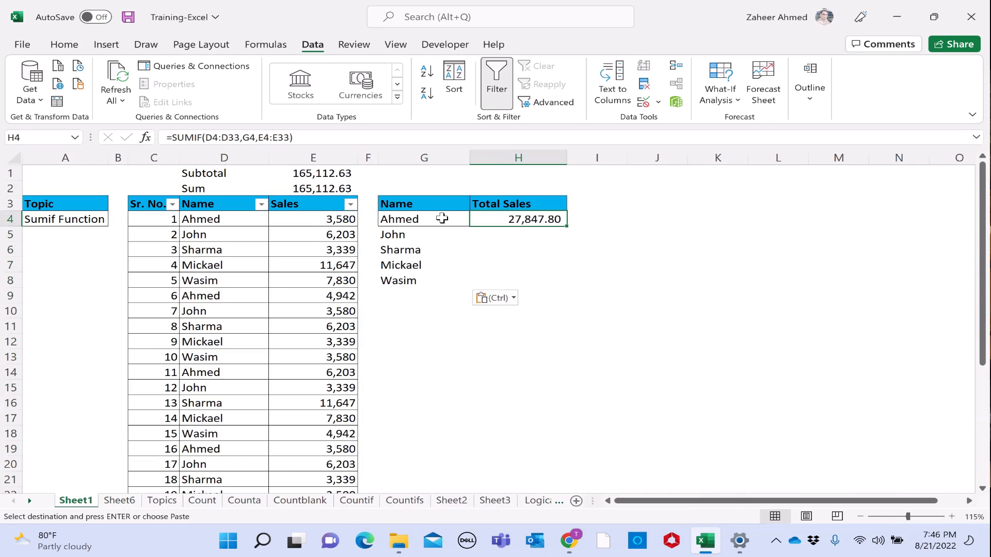
pyautogui.moveTo(442, 218); pyautogui.dragTo(517, 280)
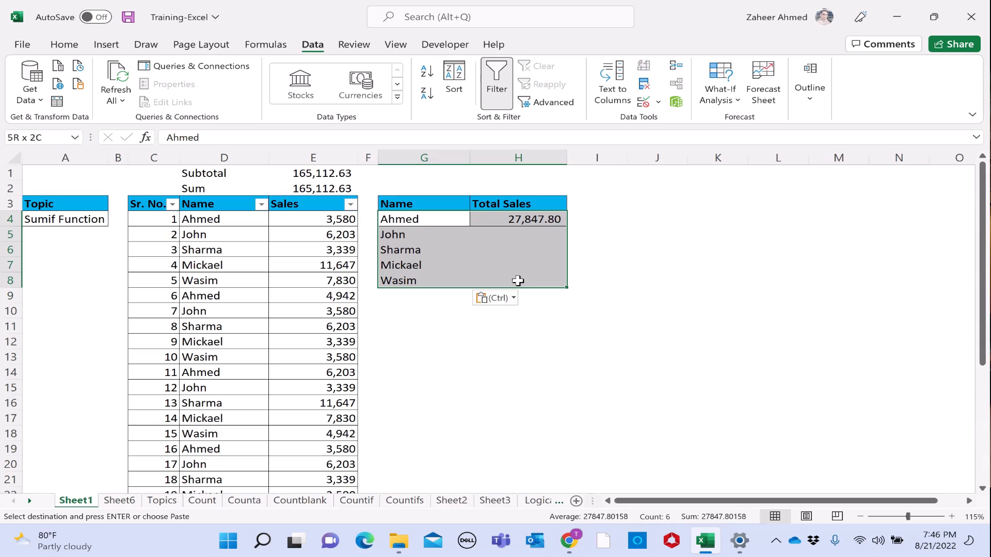
pyautogui.click(57, 46)
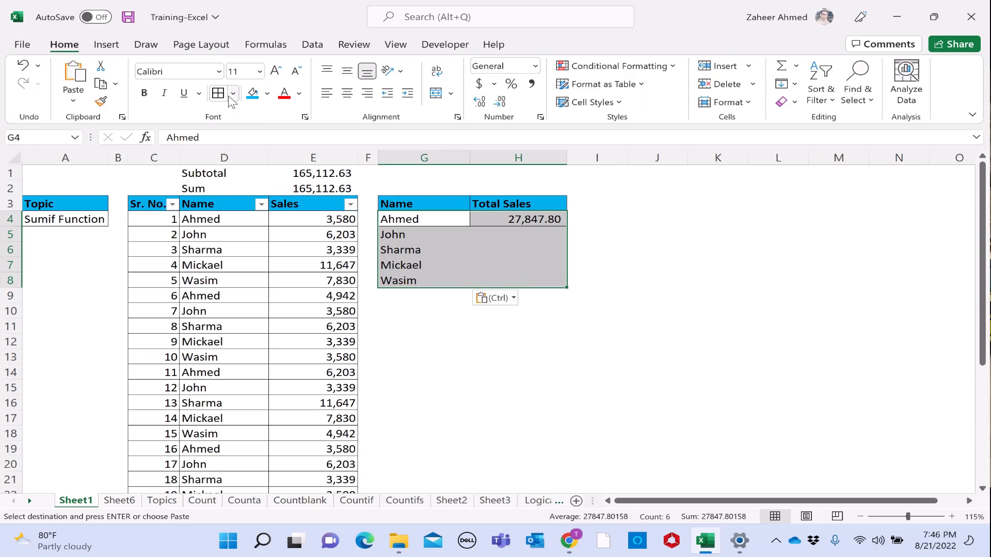
pyautogui.click(717, 249)
# Enter a SUMIF formula in H5 with D4:D33 as the range and G5 as the criteria
pyautogui.click(445, 219)
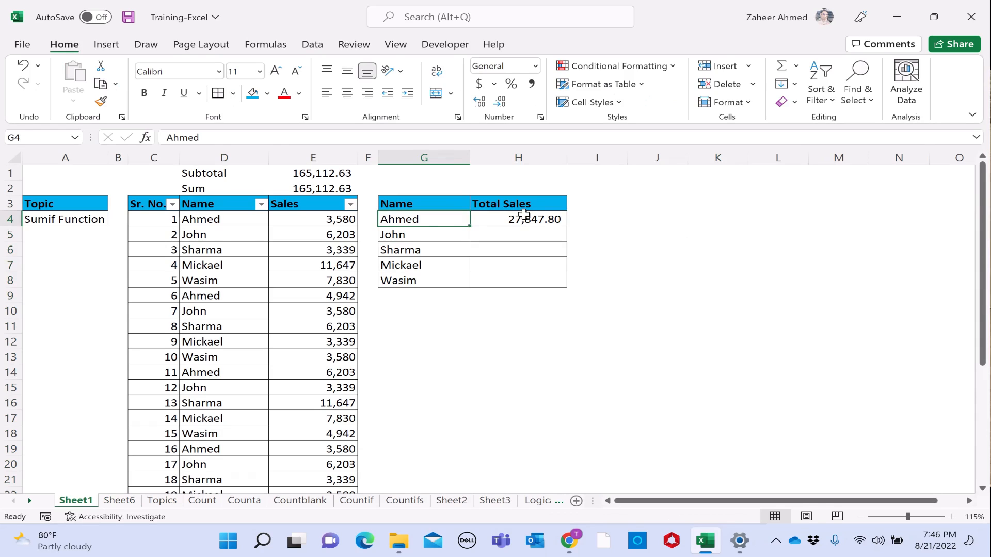
pyautogui.click(516, 223)
pyautogui.click(490, 235)
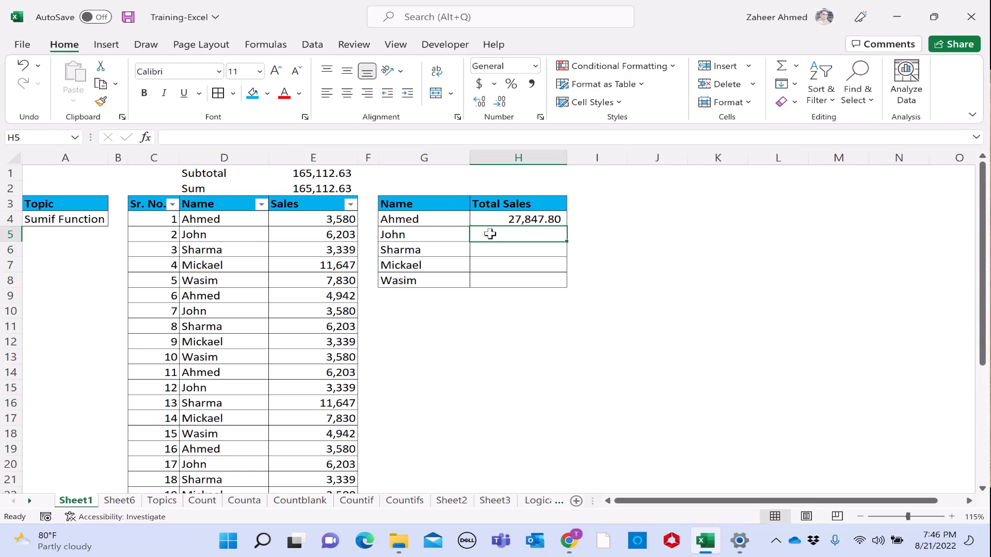
pyautogui.write('=')
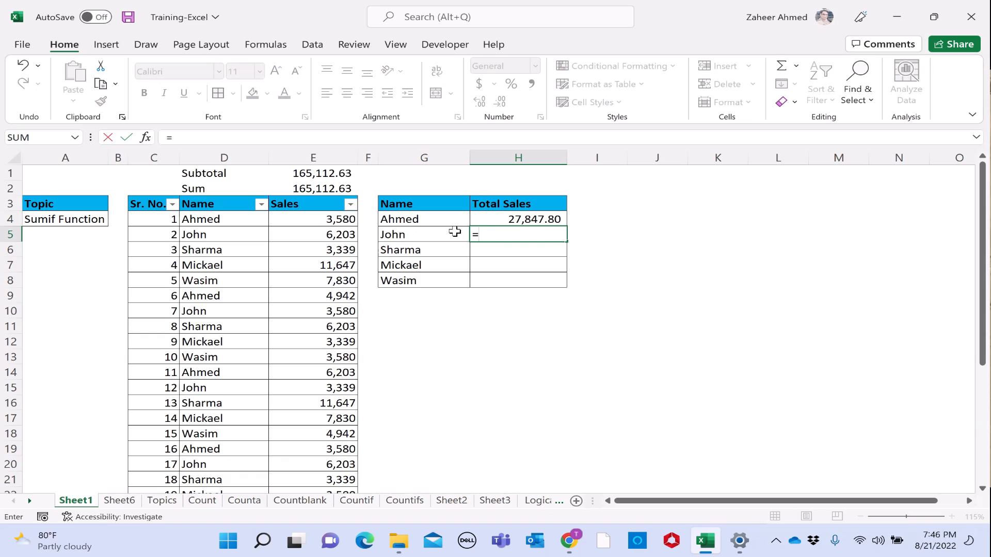
pyautogui.write('sum')
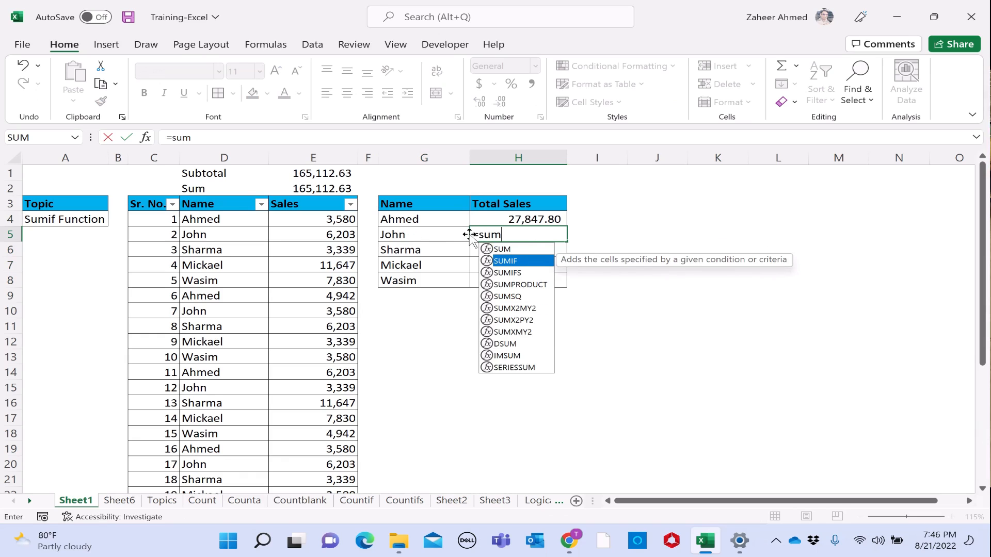
pyautogui.press('Tab')
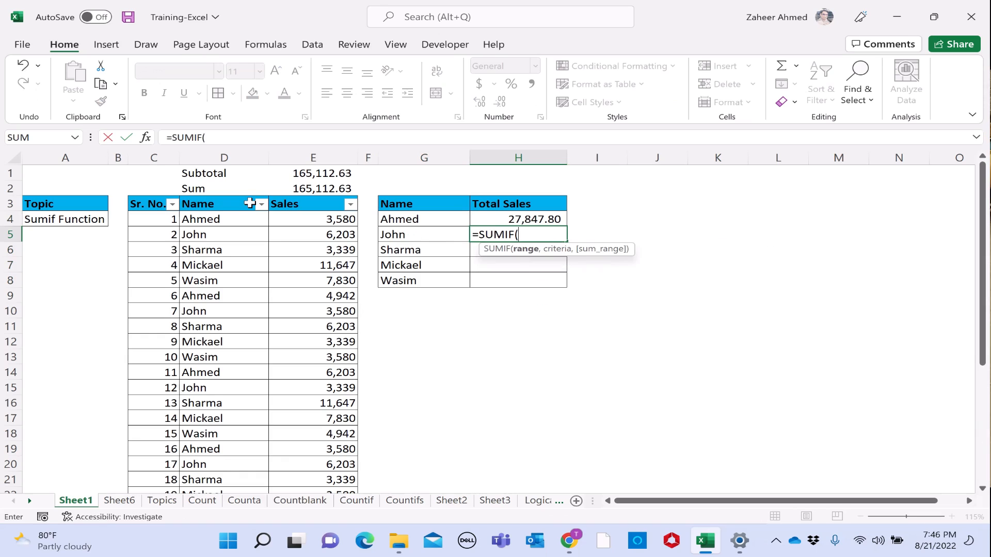
pyautogui.click(229, 220)
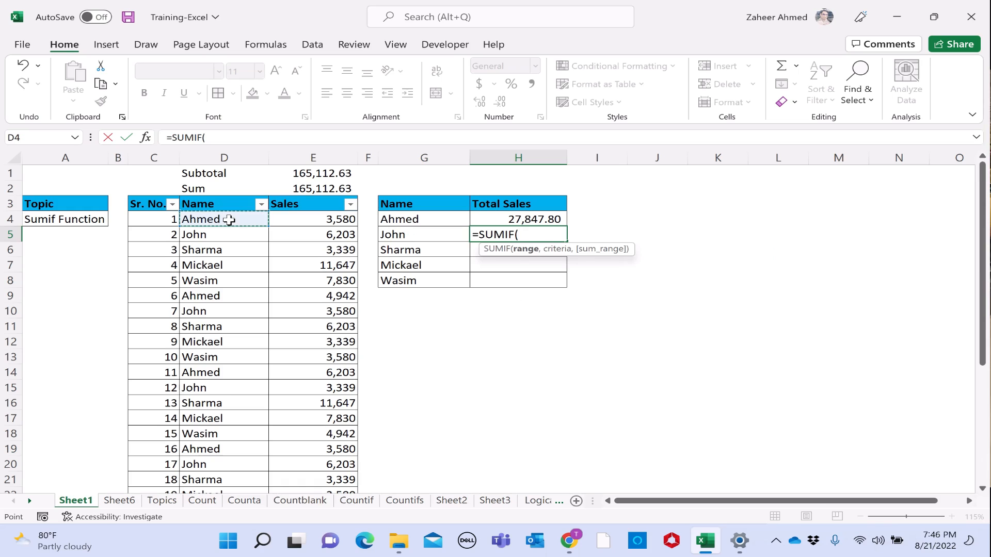
pyautogui.hotkey('ctrl', 'shift', 'Down')
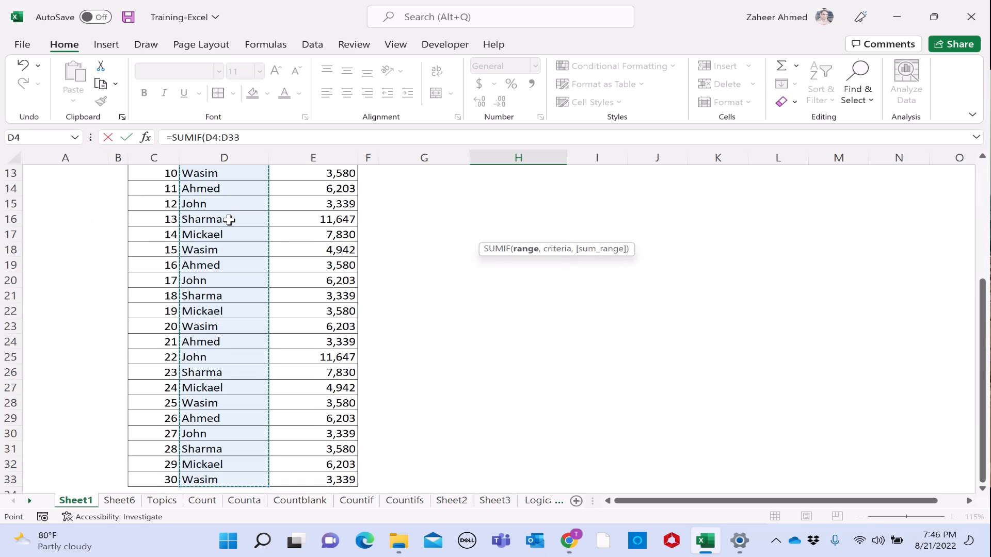
pyautogui.write(',')
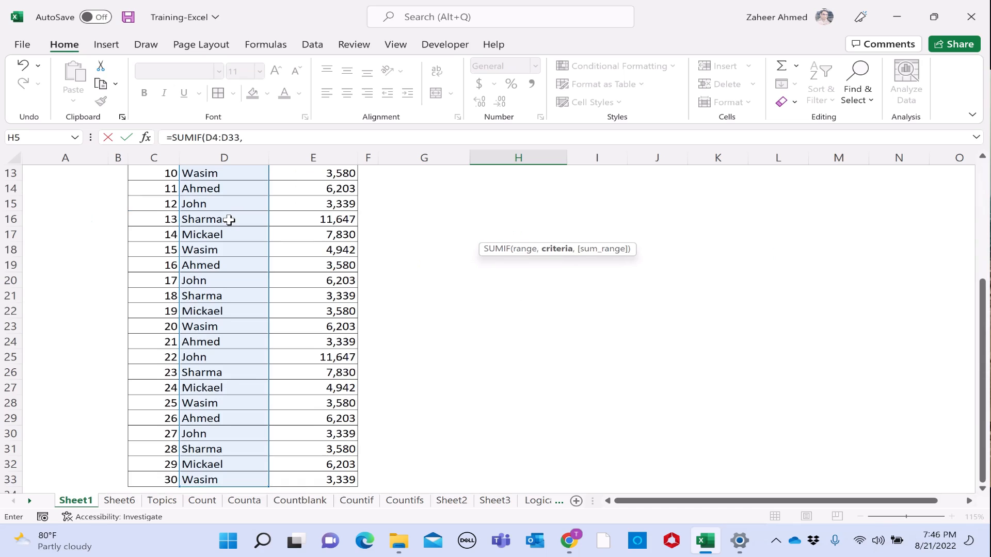
pyautogui.scroll(4, 417, 238)
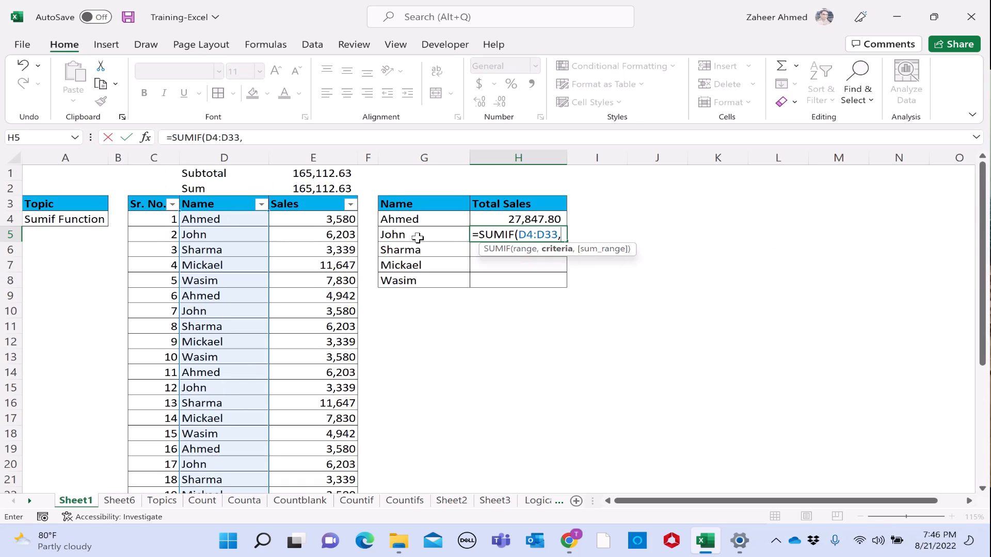
pyautogui.press('Tab')
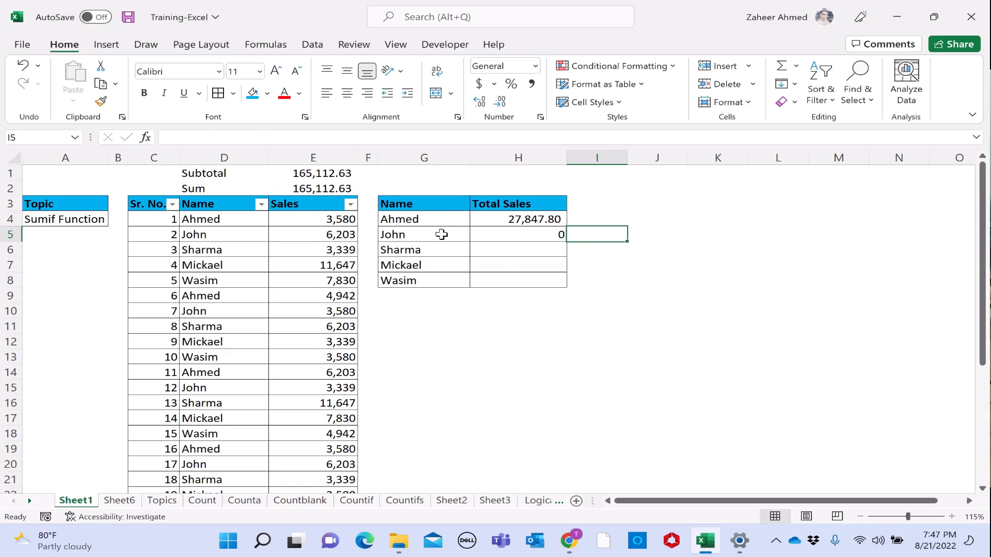
# Add E4:E33 as the sum range of the SUMIF formula in H5 and apply Comma Style to the cell
pyautogui.press('Left')
pyautogui.click(253, 133)
pyautogui.write(',')
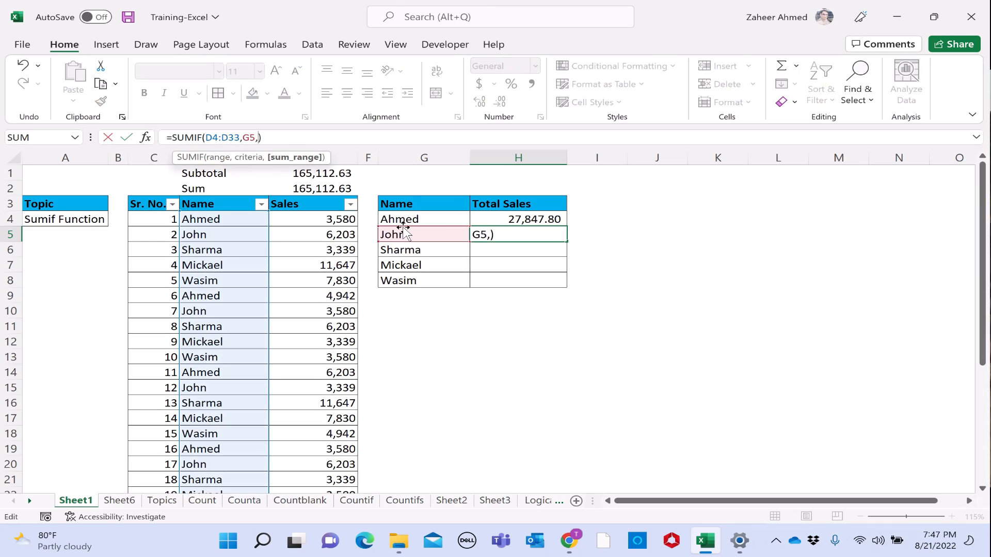
pyautogui.click(314, 218)
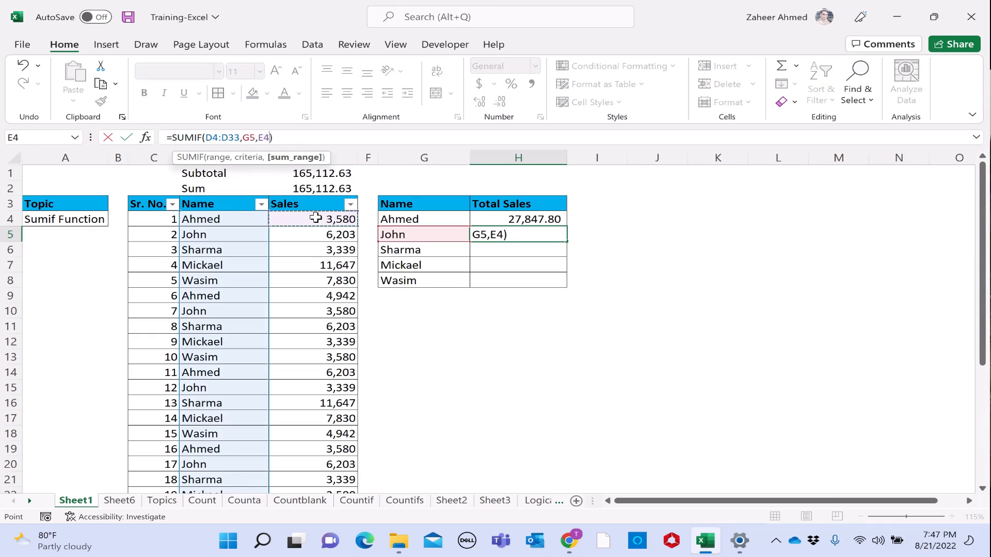
pyautogui.hotkey('ctrl', 'shift', 'Down')
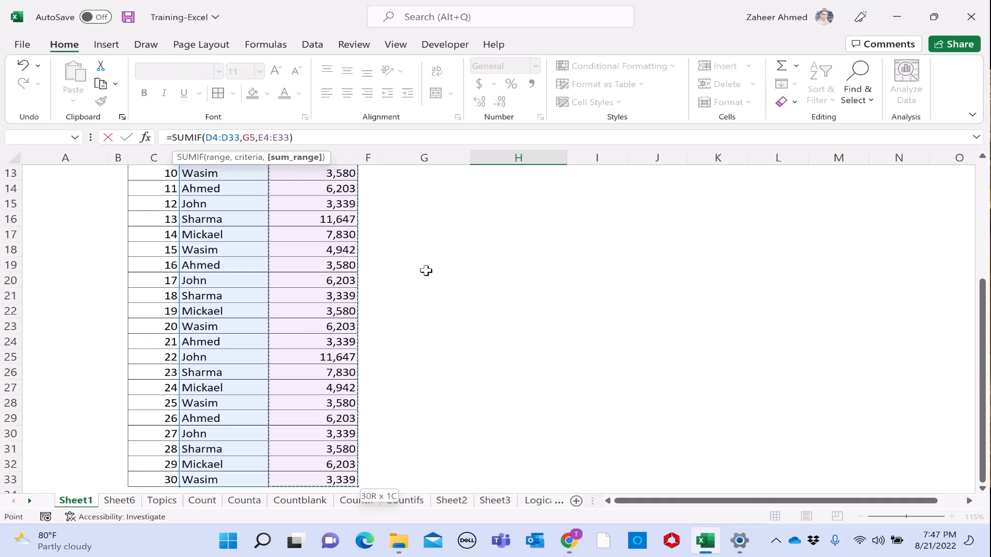
pyautogui.scroll(4, 425, 270)
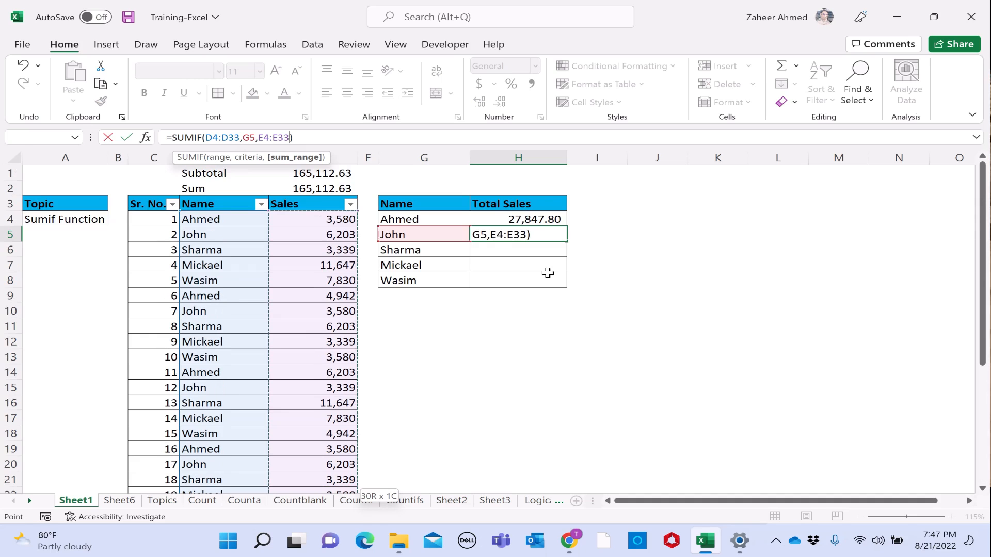
pyautogui.hotkey('ctrl', 'Return')
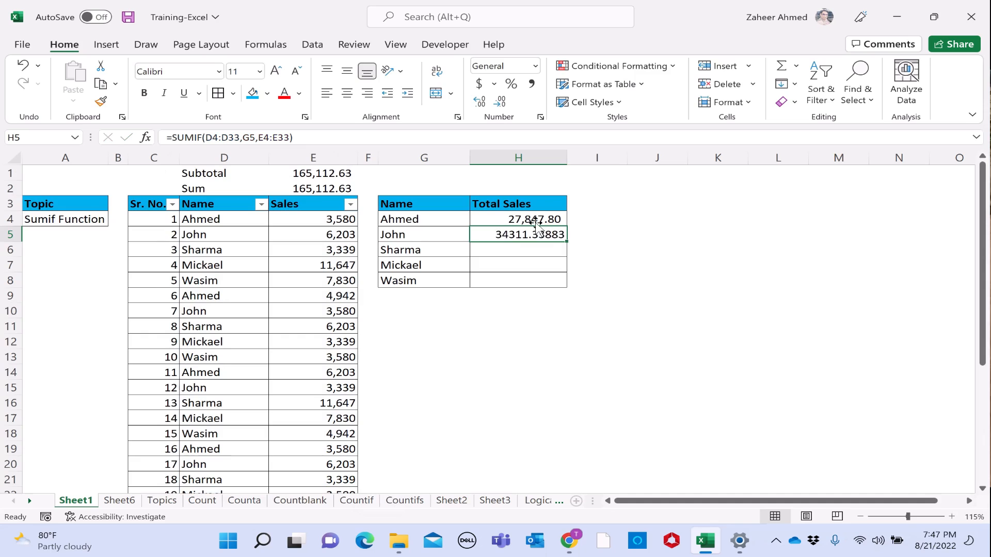
pyautogui.click(531, 84)
pyautogui.click(516, 257)
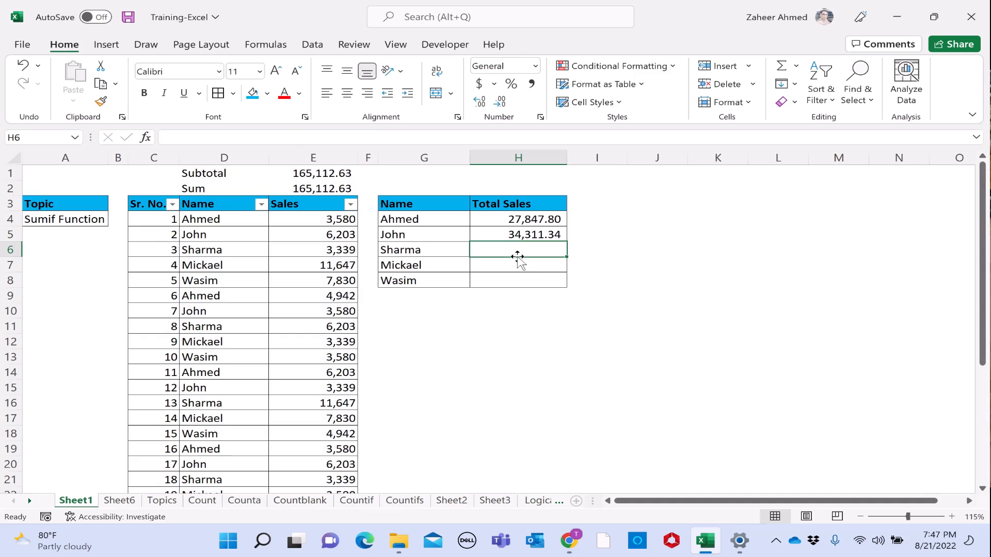
pyautogui.doubleClick(517, 257)
pyautogui.write('=')
pyautogui.click(443, 252)
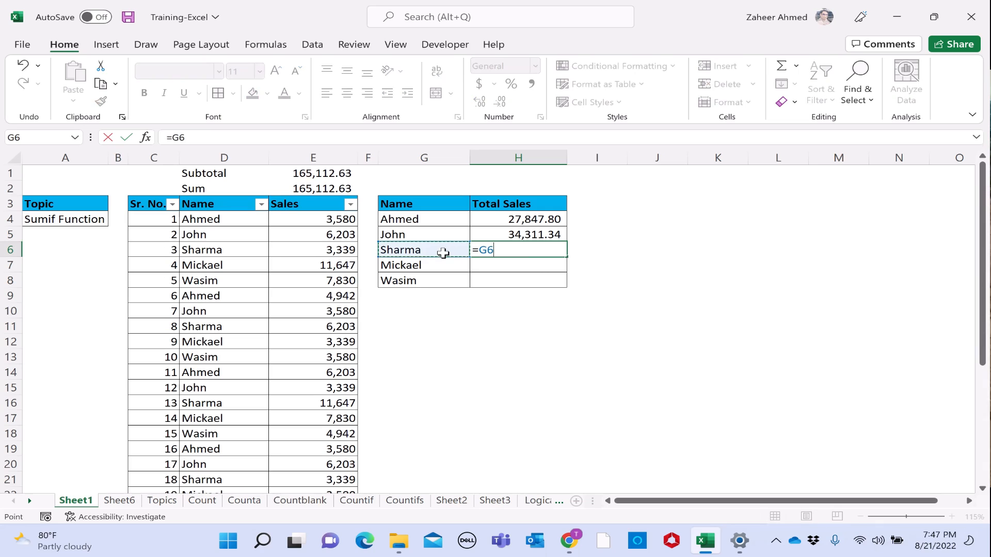
pyautogui.press('Escape')
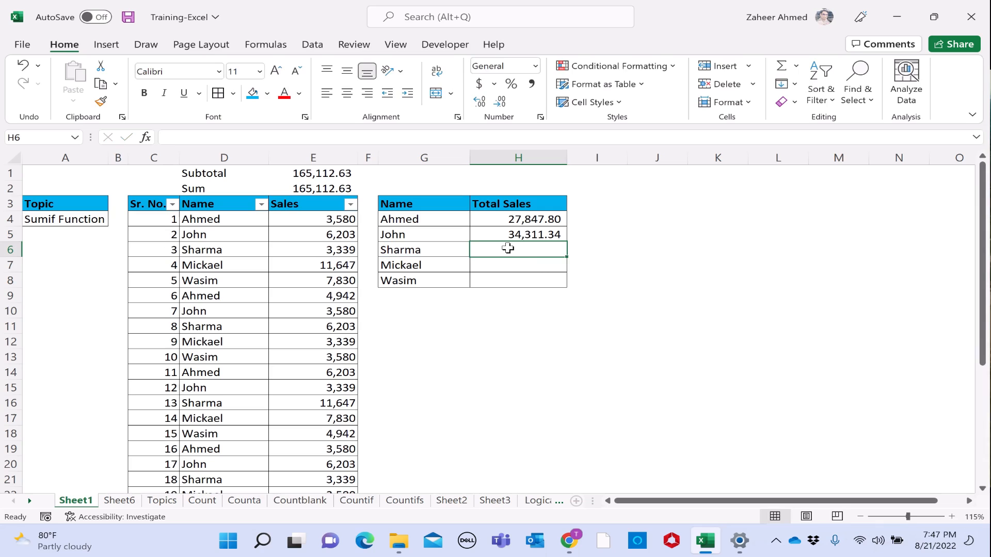
# Enter a SUMIF formula in H6 with D4:D33 as the range, G6 as the criteria and E4:E33 as the sum range
pyautogui.write('=')
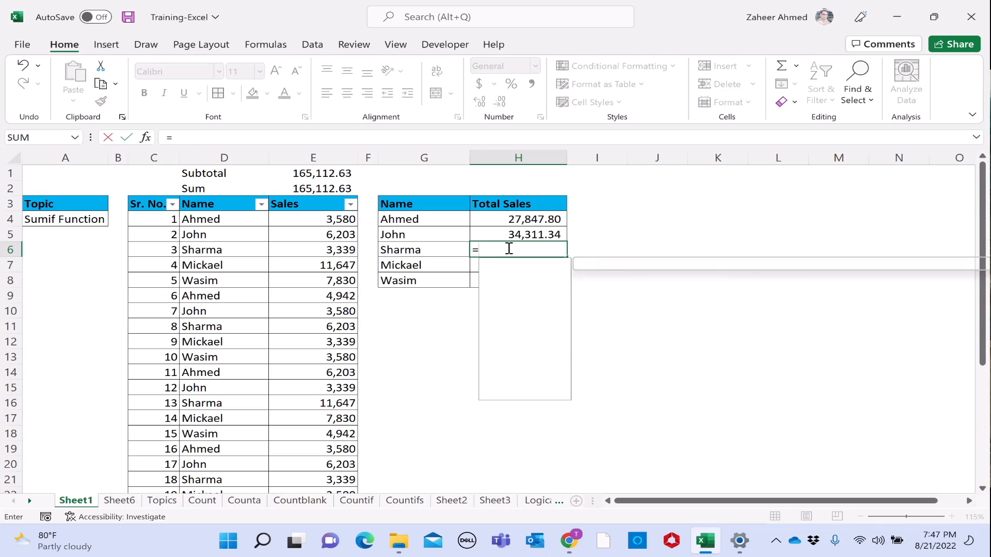
pyautogui.write('sum')
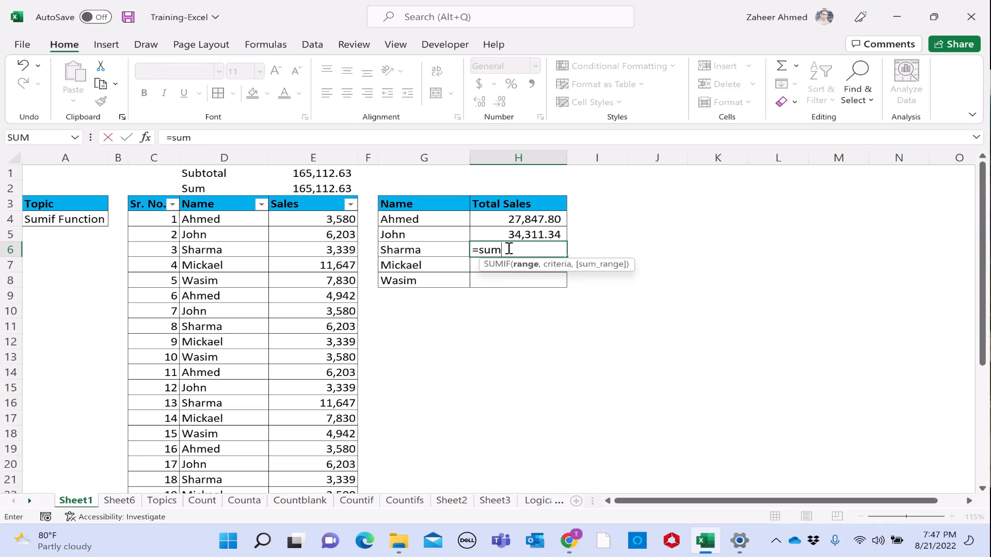
pyautogui.press('Tab')
pyautogui.click(216, 221)
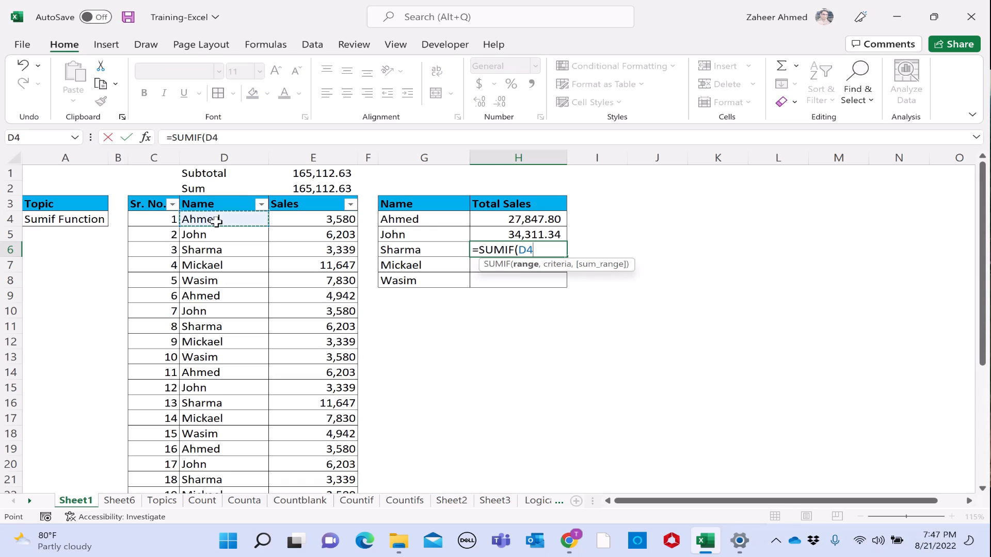
pyautogui.hotkey('ctrl', 'shift', 'Down')
pyautogui.write(',')
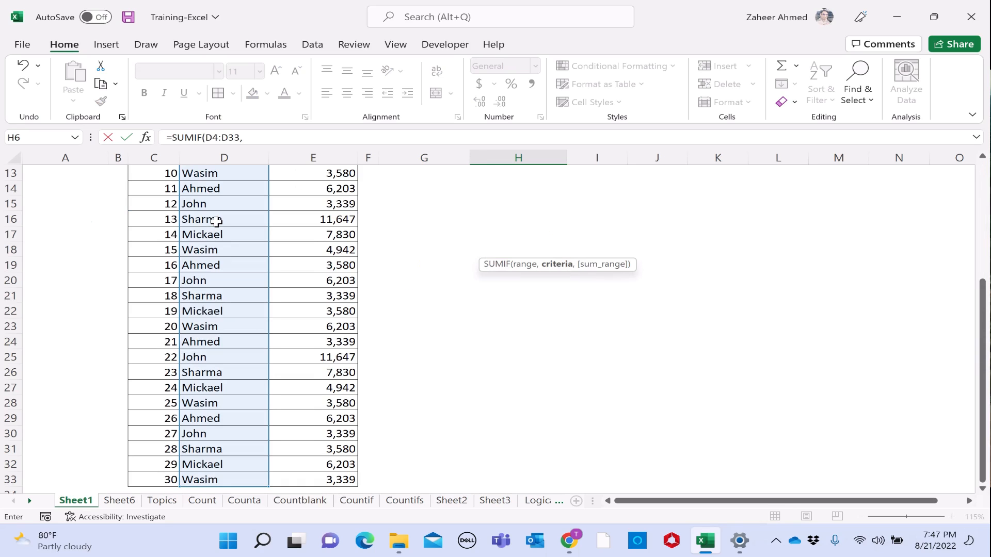
pyautogui.scroll(4, 216, 221)
pyautogui.click(415, 250)
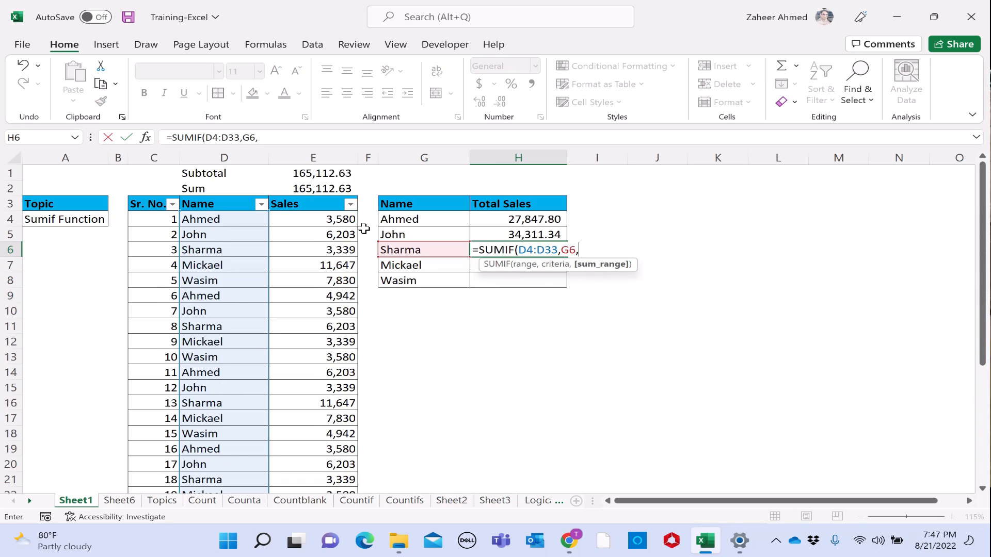
pyautogui.moveTo(355, 221); pyautogui.dragTo(362, 215)
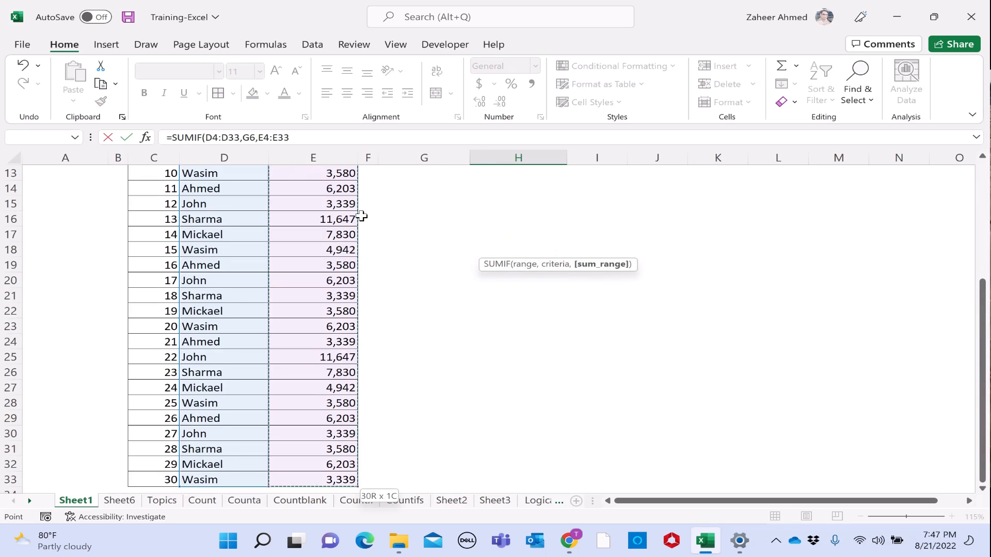
pyautogui.scroll(3, 362, 216)
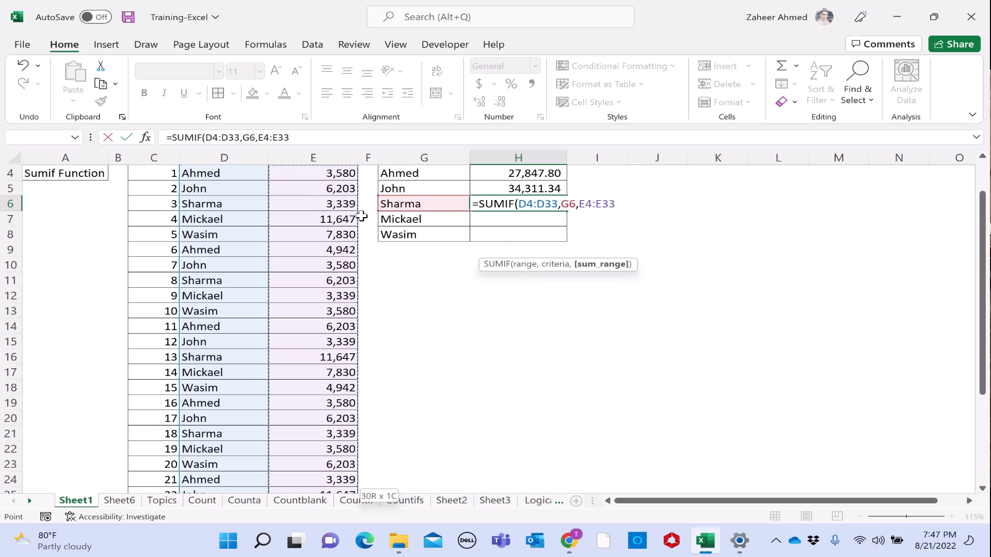
pyautogui.press('Return')
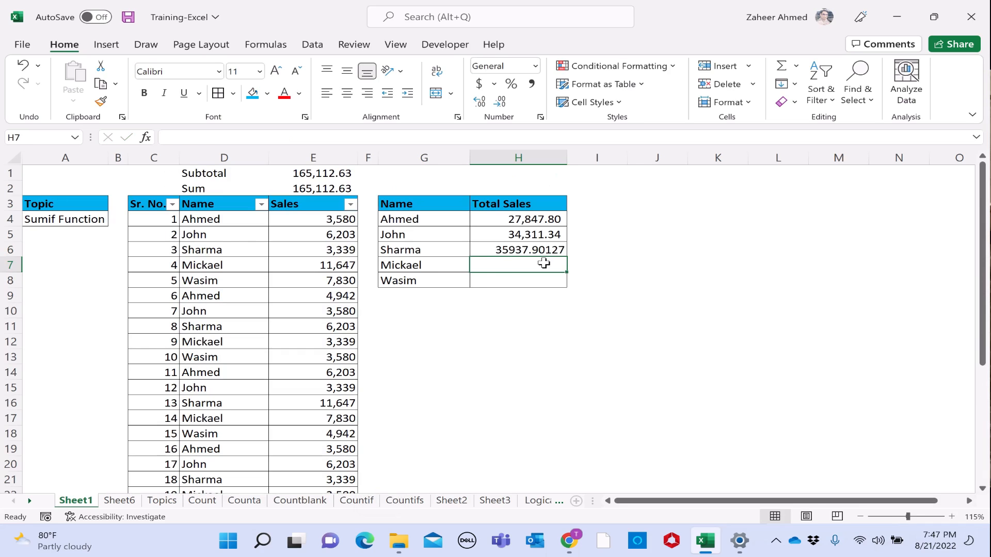
pyautogui.write('=SUMIFS(')
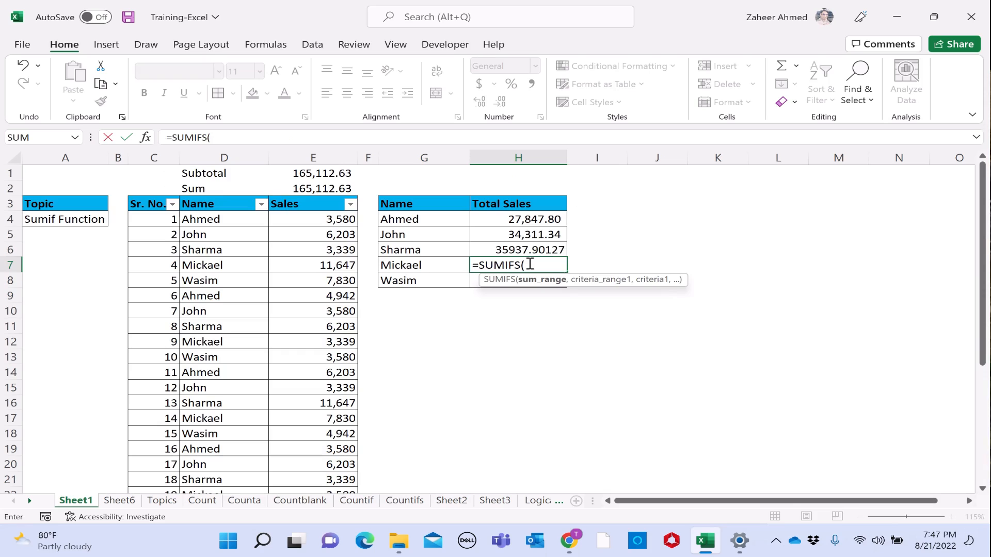
pyautogui.press('BackSpace')
pyautogui.press('BackSpace')
pyautogui.press('BackSpace')
pyautogui.press('BackSpace')
pyautogui.press('BackSpace')
pyautogui.press('BackSpace')
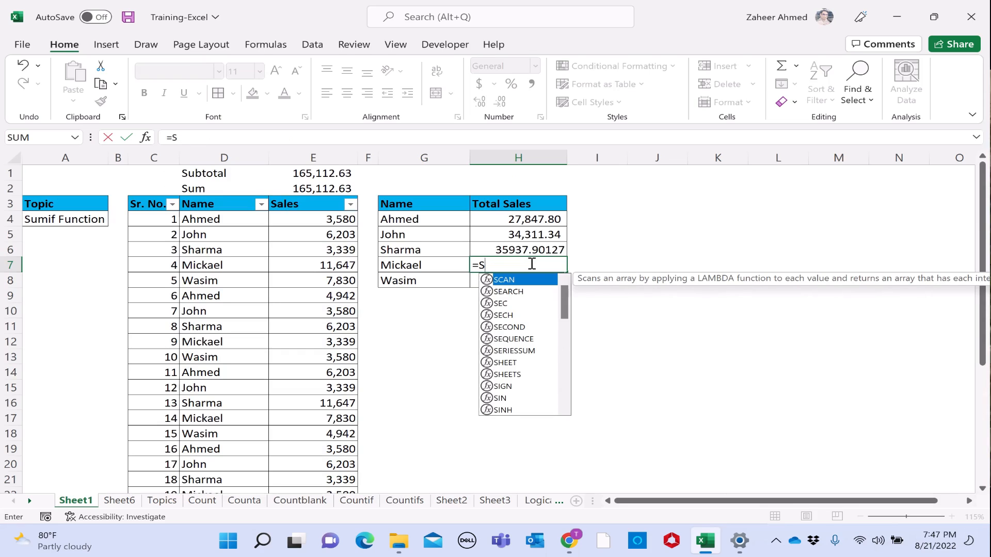
pyautogui.press('Escape')
pyautogui.press('Up')
pyautogui.press('Right')
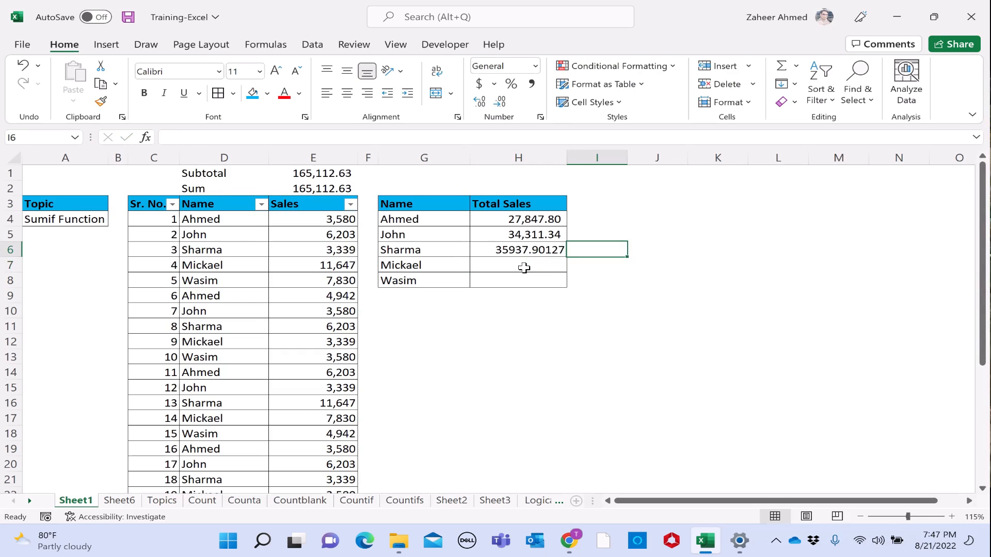
# Enter a SUMIF formula in H7 with D4:D33 as the range, G7 as the criteria and the Sales values from E4 down as the sum range
pyautogui.click(524, 267)
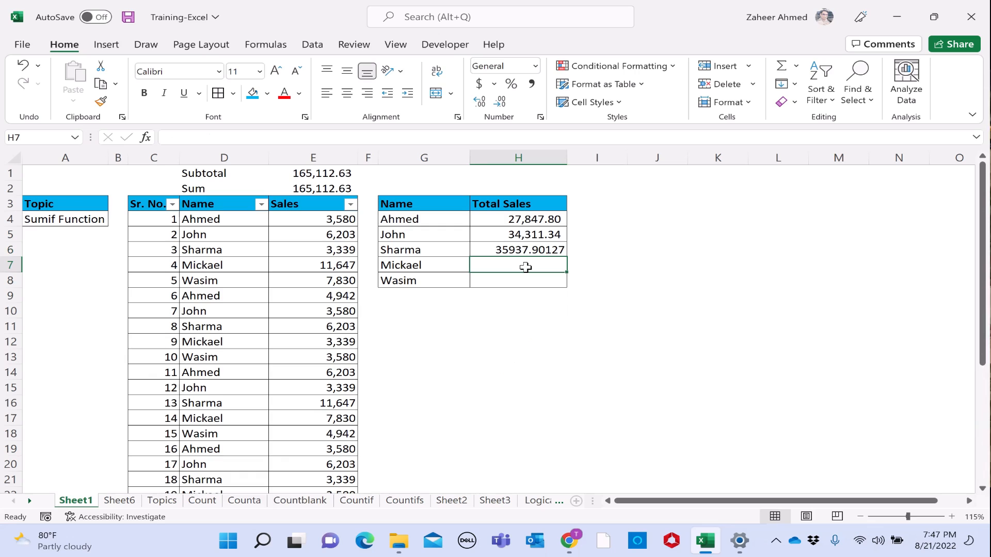
pyautogui.write('=sum')
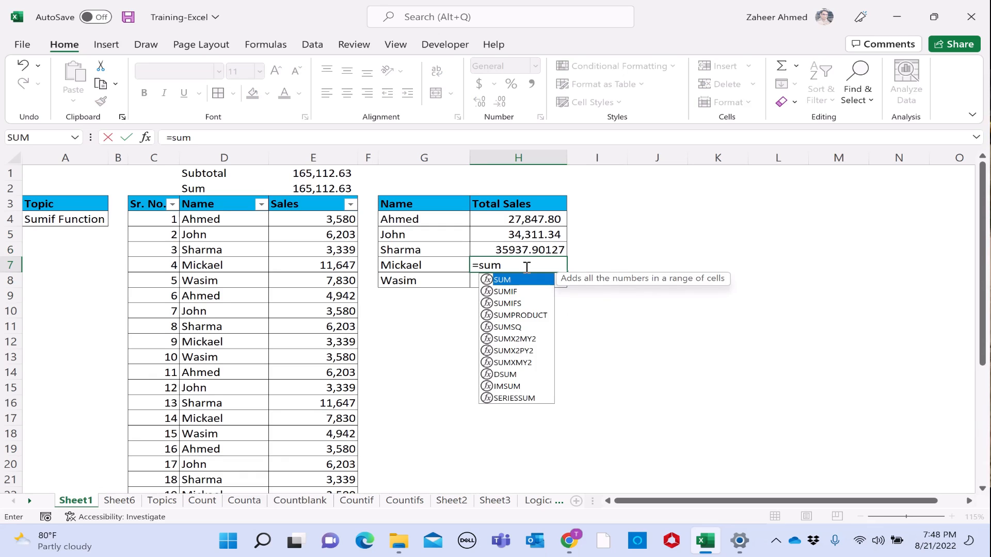
pyautogui.doubleClick(505, 291)
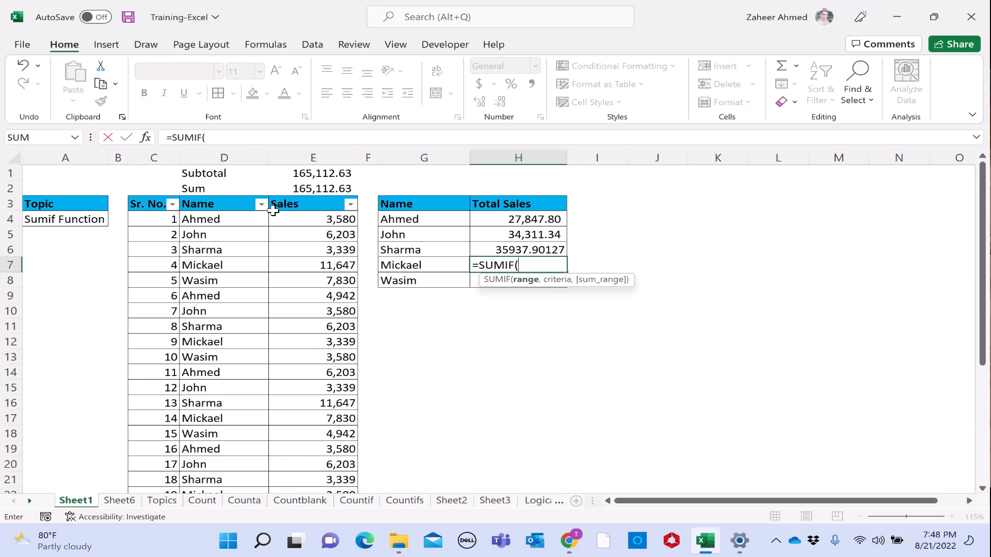
pyautogui.moveTo(248, 218); pyautogui.dragTo(251, 479)
pyautogui.write(',')
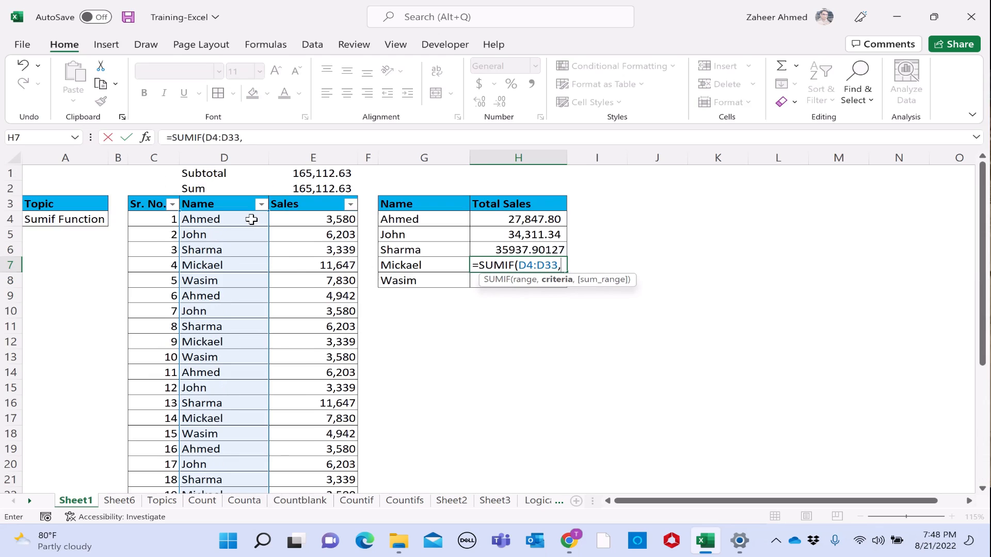
pyautogui.click(407, 266)
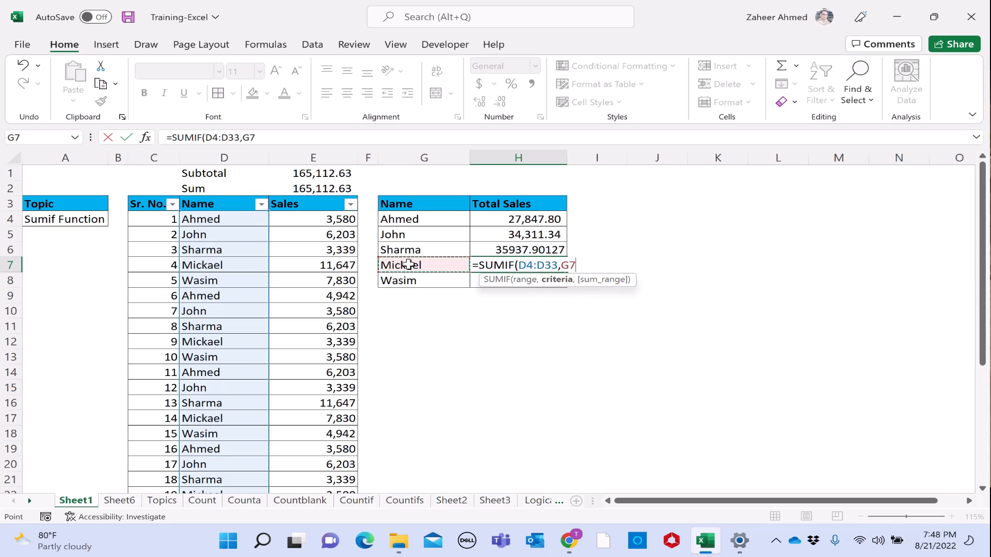
pyautogui.write(',')
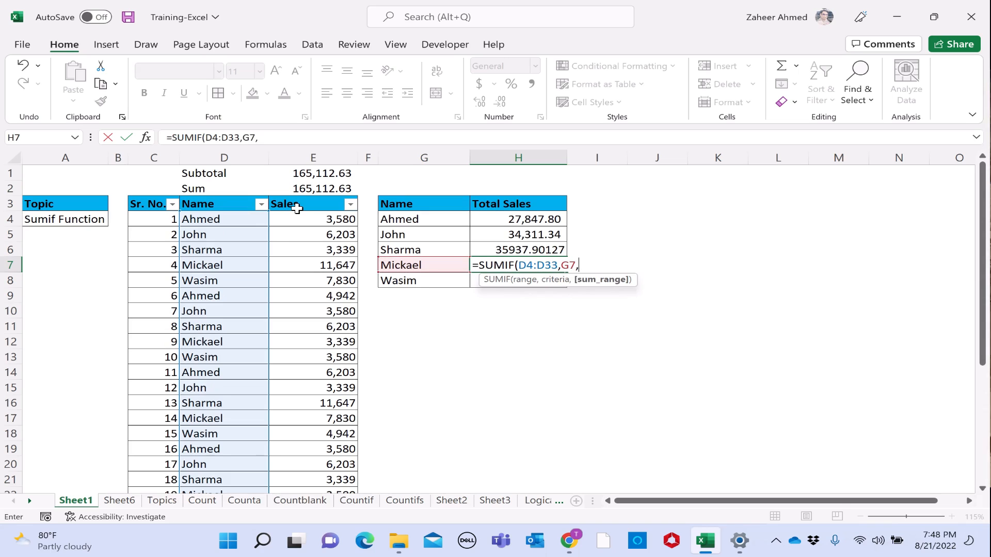
pyautogui.click(313, 221)
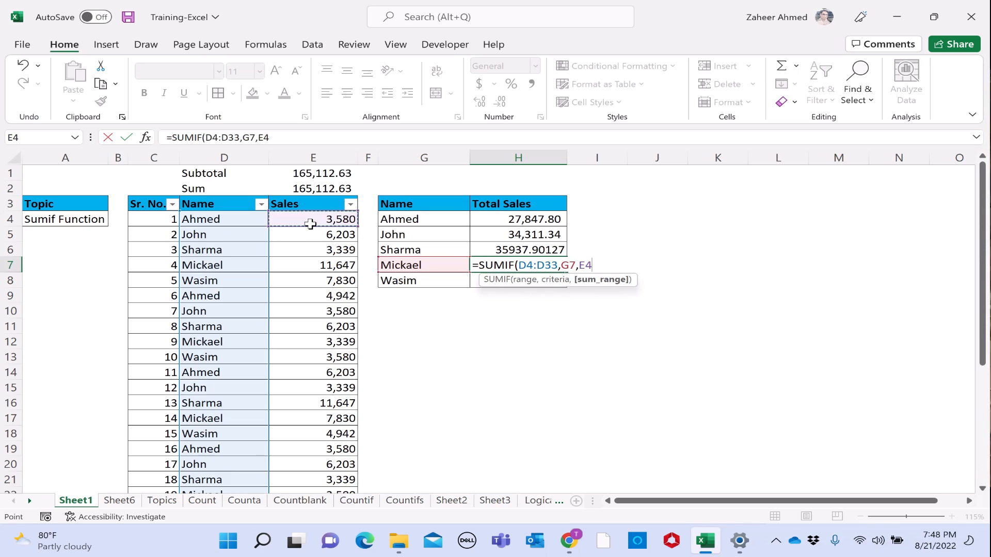
pyautogui.press('Tab')
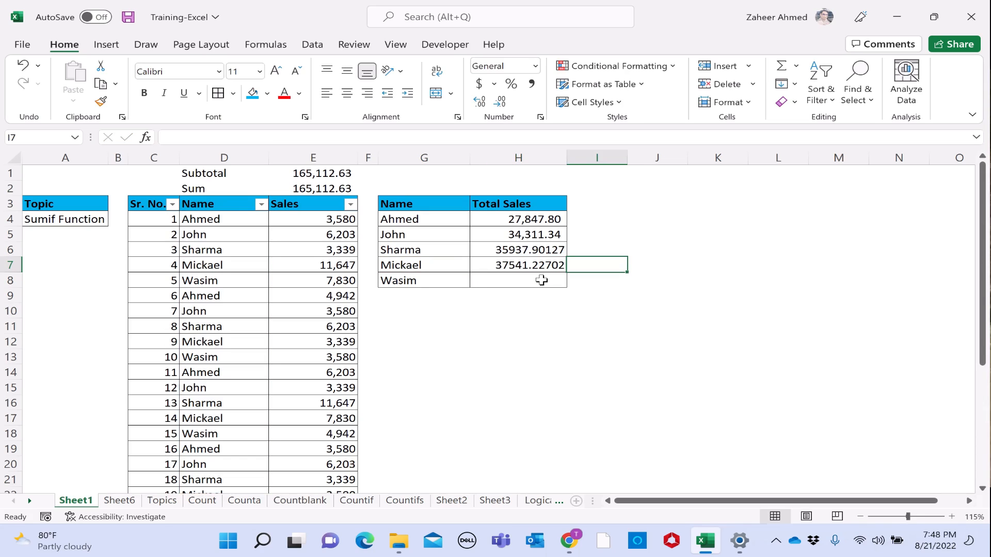
# Enter a SUMIF formula in H8 with D4:D33 as the range, G8 as the criteria and the Sales values from E4 down as the sum range
pyautogui.doubleClick(534, 282)
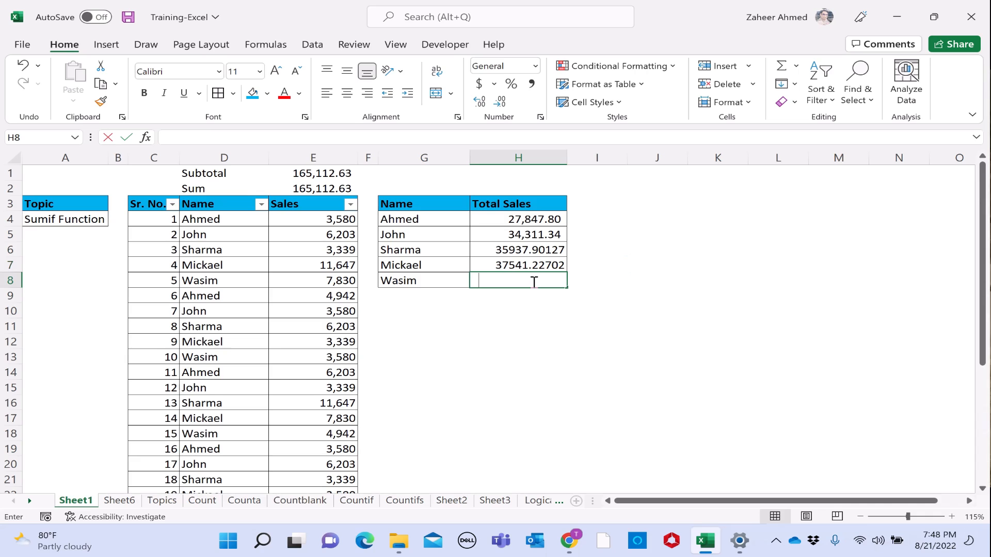
pyautogui.write('=')
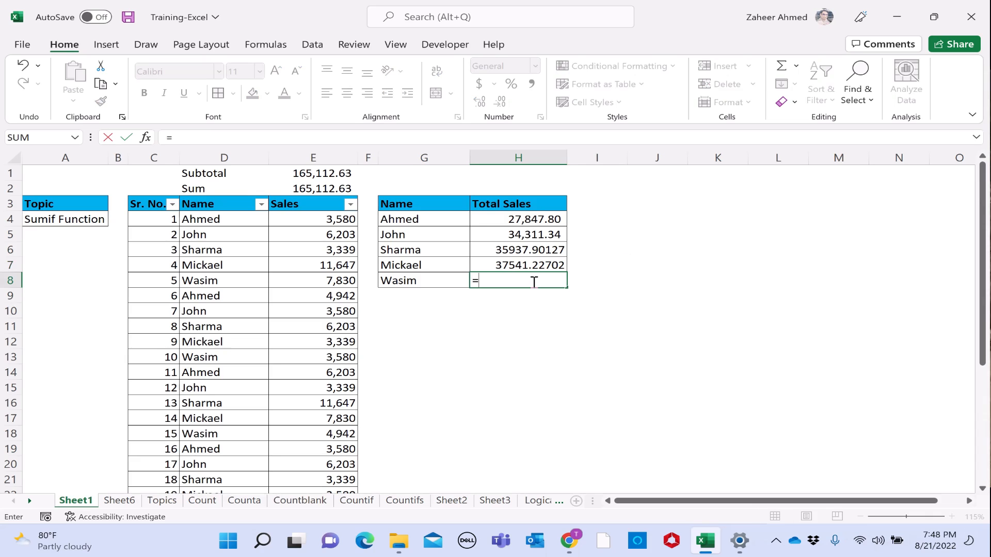
pyautogui.write('sumi')
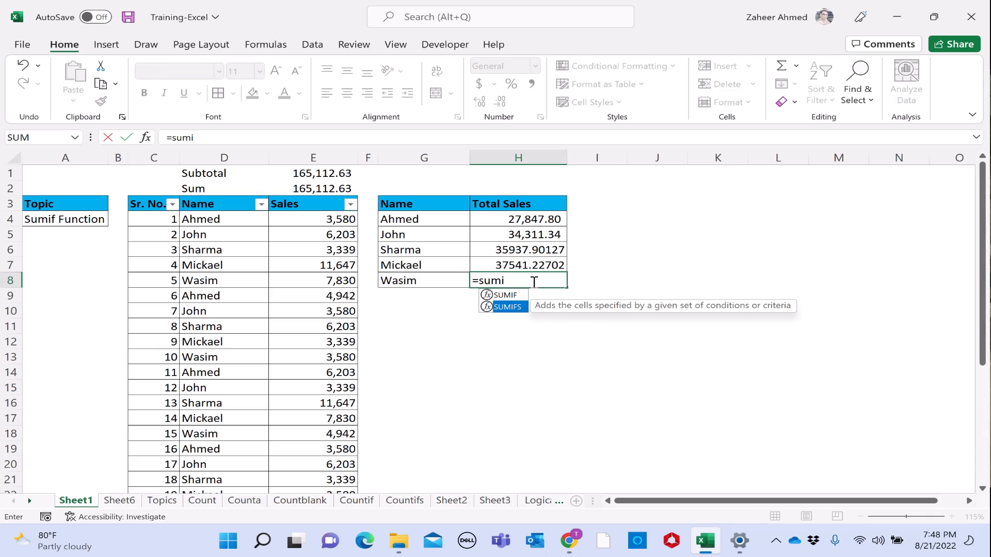
pyautogui.press('Up')
pyautogui.press('Tab')
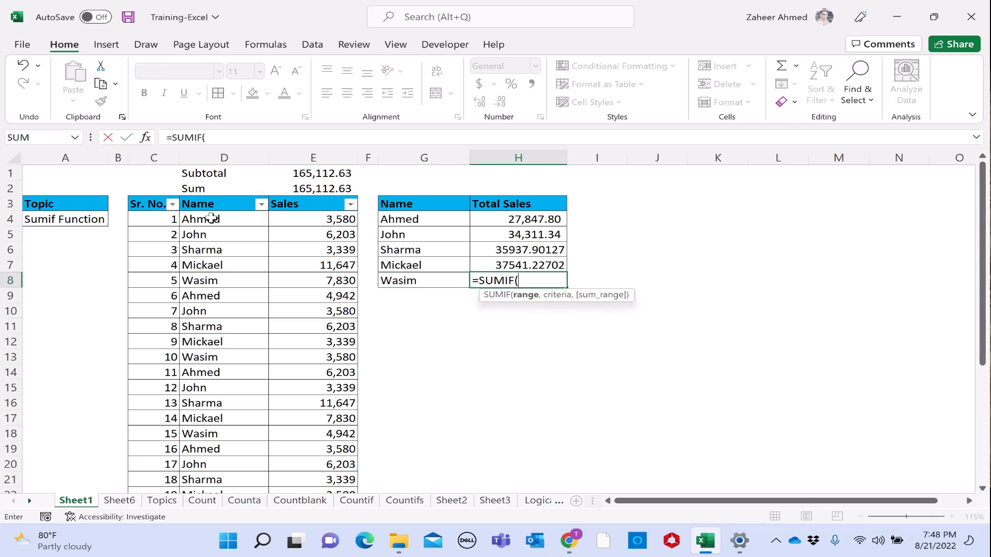
pyautogui.click(211, 217)
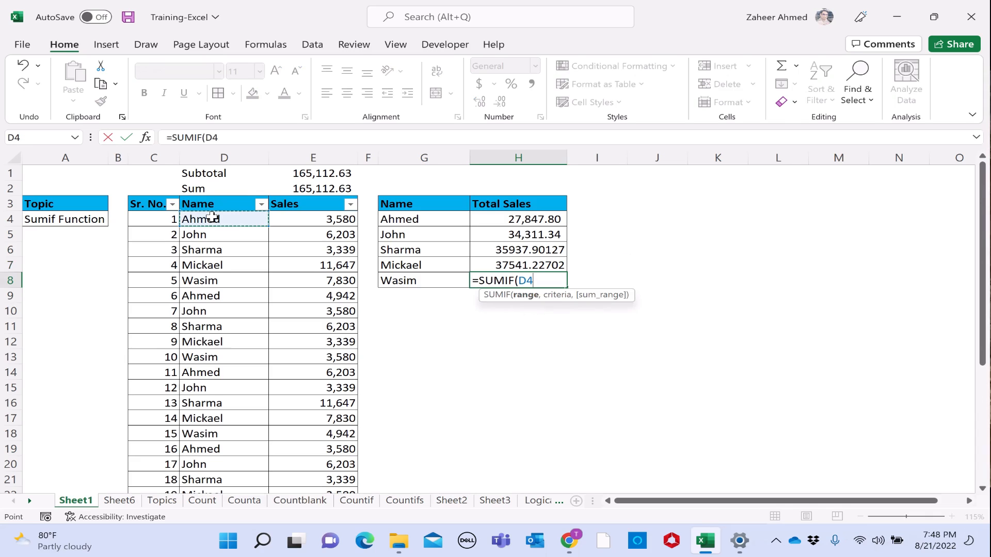
pyautogui.hotkey('ctrl', 'shift', 'Down')
pyautogui.write(',')
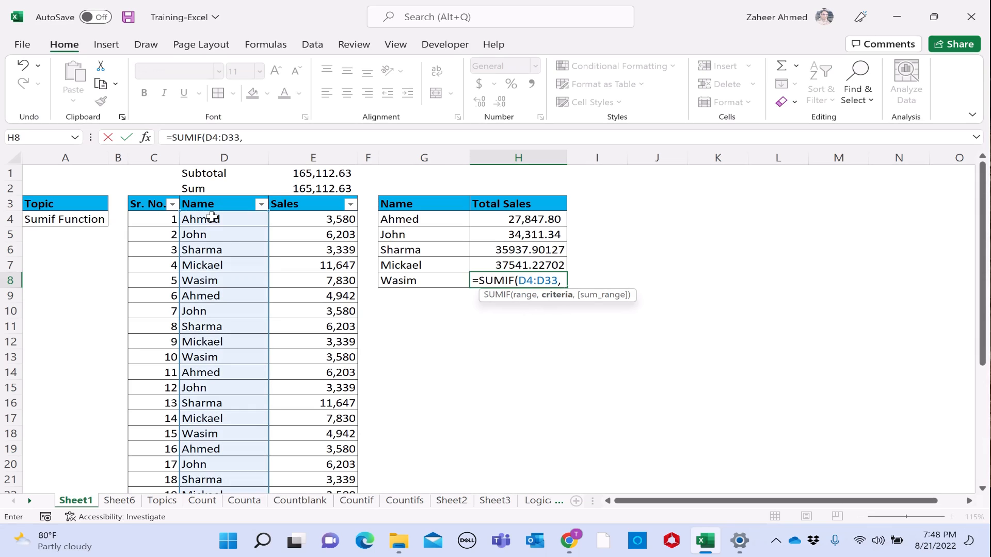
pyautogui.click(330, 220)
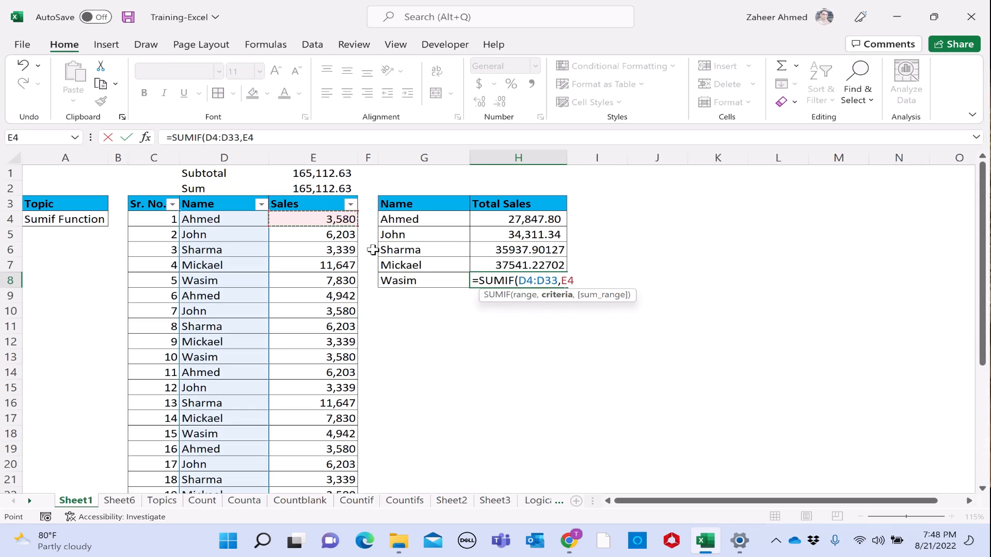
pyautogui.click(408, 284)
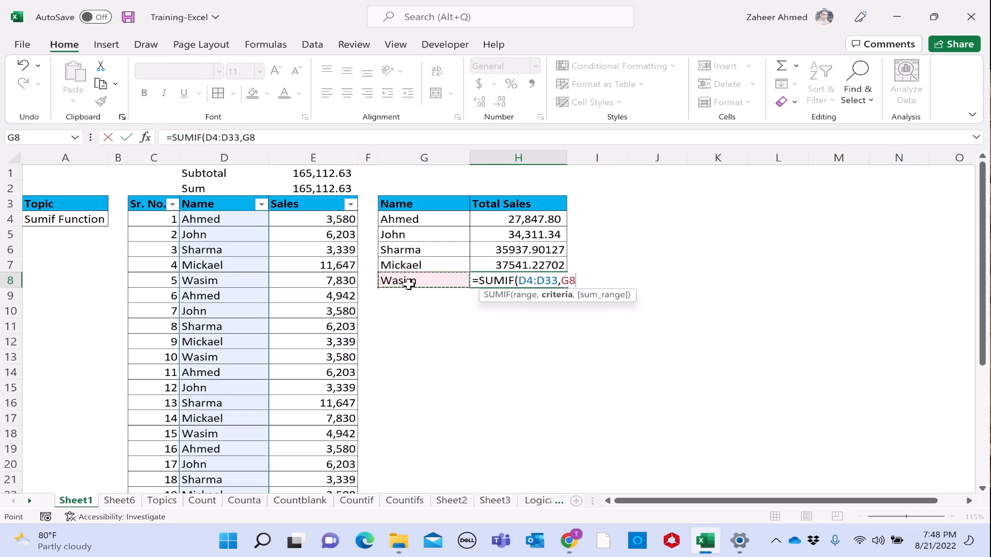
pyautogui.write(',')
pyautogui.click(338, 221)
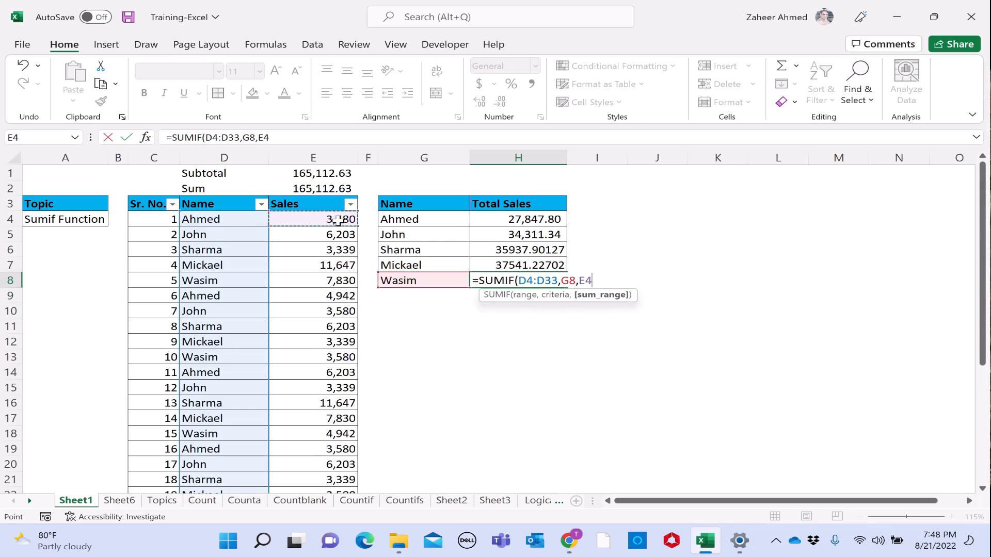
pyautogui.press('Tab')
# Apply Comma Style to the Total Sales values in H4:H8
pyautogui.scroll(-2, 356, 184)
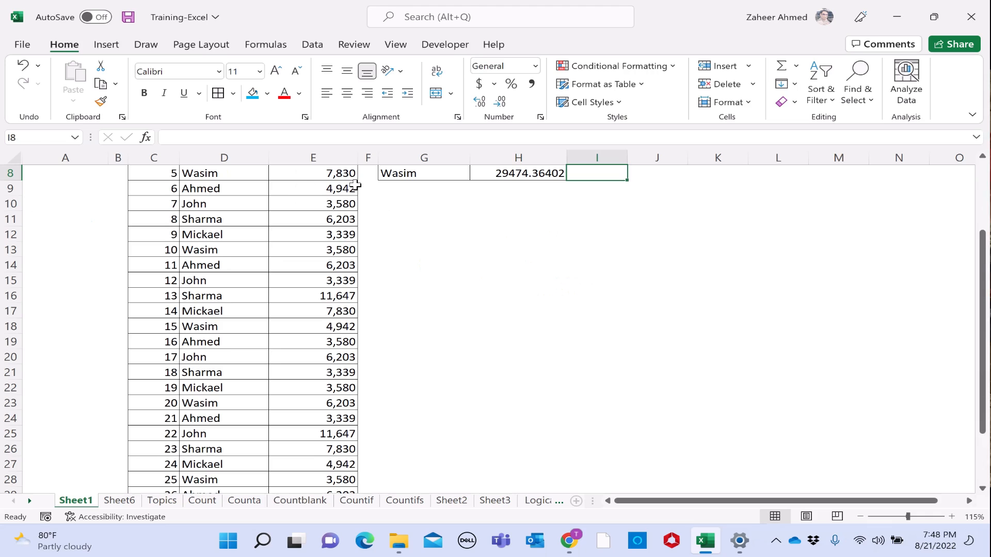
pyautogui.scroll(3, 356, 185)
pyautogui.moveTo(518, 219); pyautogui.dragTo(534, 280)
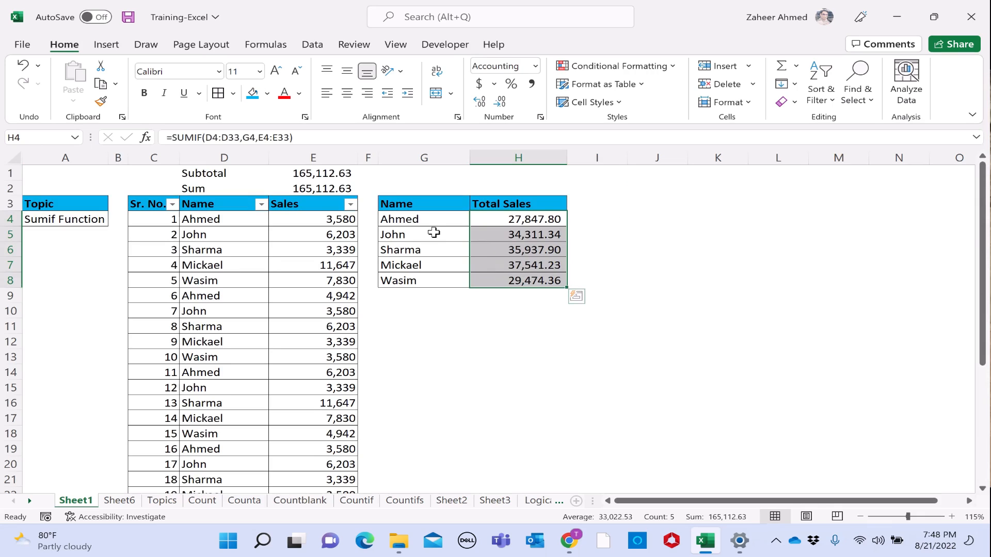
pyautogui.press('Right')
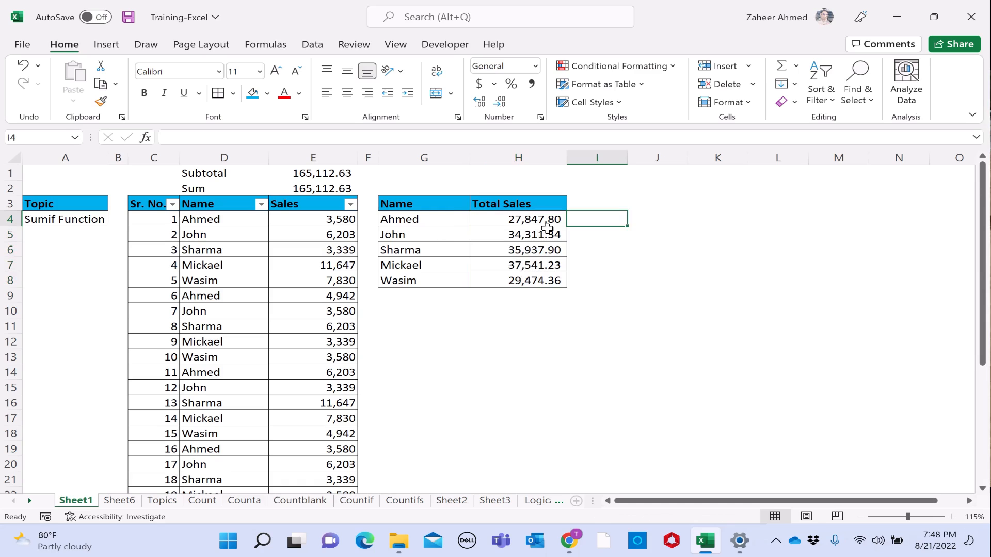
# Clear the SUMIF formulas from H5:H8, keeping the one in H4
pyautogui.moveTo(547, 229); pyautogui.dragTo(540, 280)
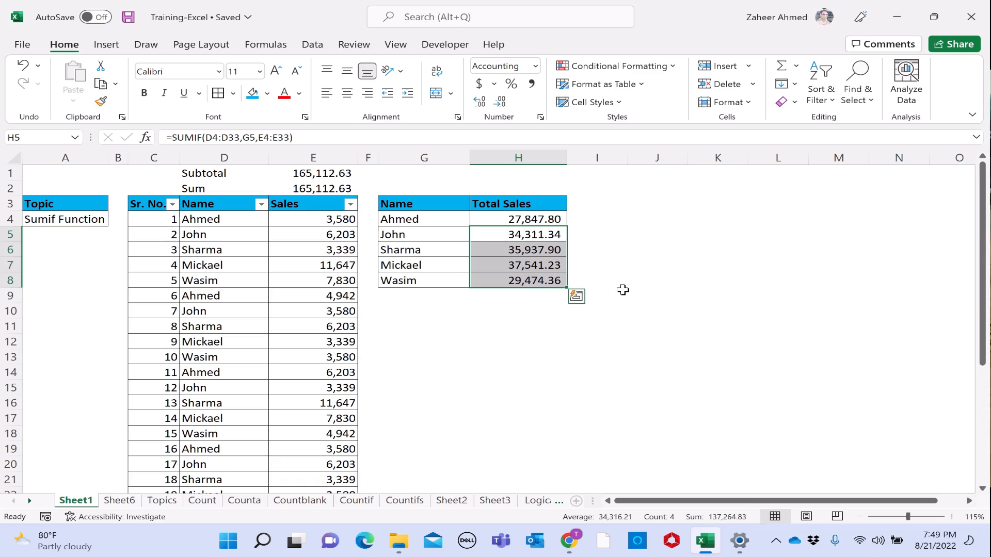
pyautogui.click(542, 219)
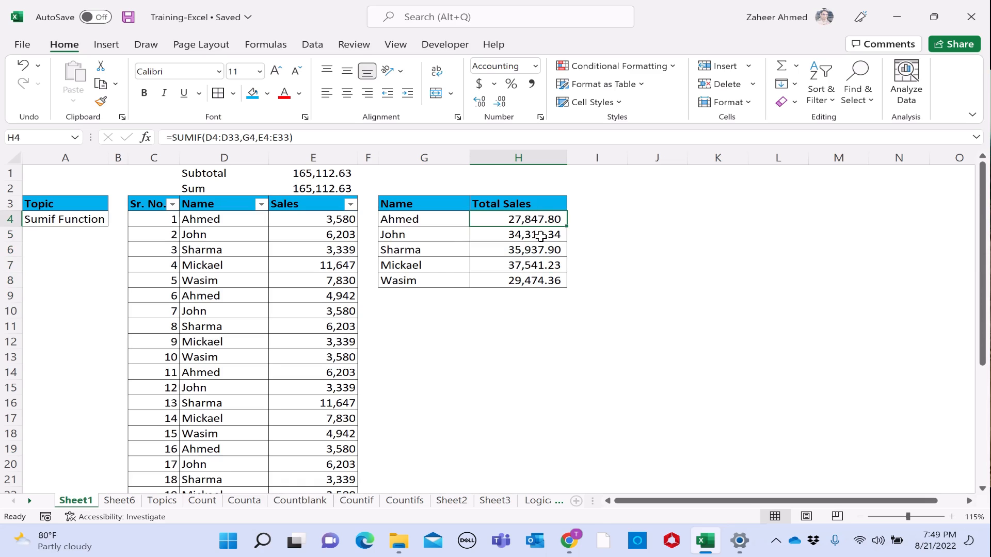
pyautogui.moveTo(541, 235); pyautogui.dragTo(538, 282)
pyautogui.press('Delete')
# Enter a SUMIF formula in H4 with range D4:D33, criteria G4 and sum range E4:E33, and fill it down to H8
pyautogui.click(540, 222)
pyautogui.write('=')
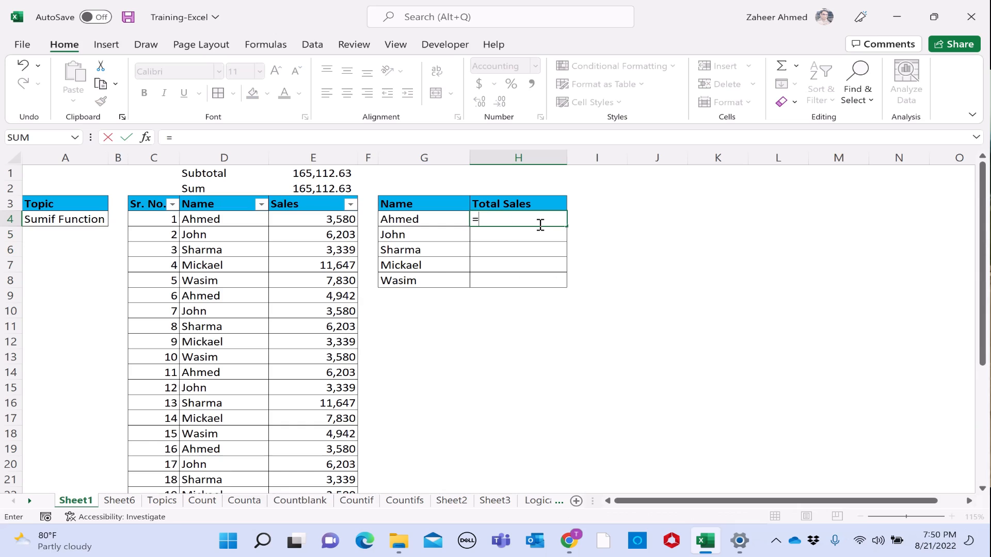
pyautogui.write('sumi')
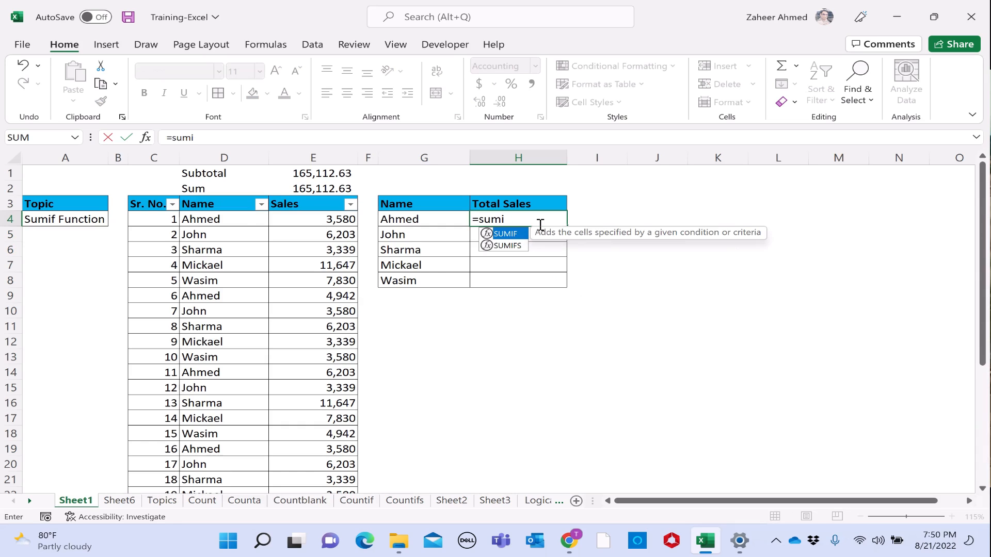
pyautogui.press('Tab')
pyautogui.click(244, 219)
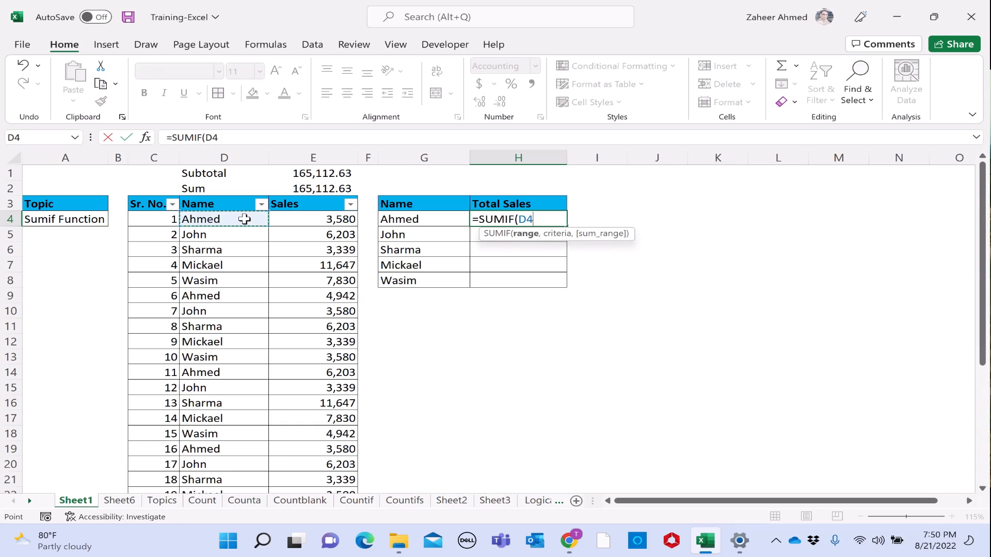
pyautogui.hotkey('ctrl', 'shift', 'Down')
pyautogui.write(',')
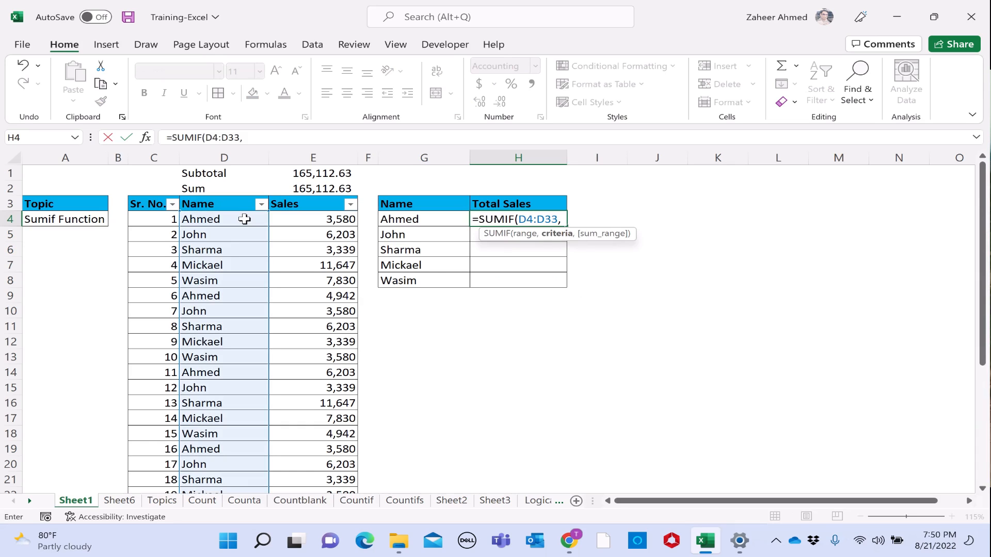
pyautogui.click(410, 219)
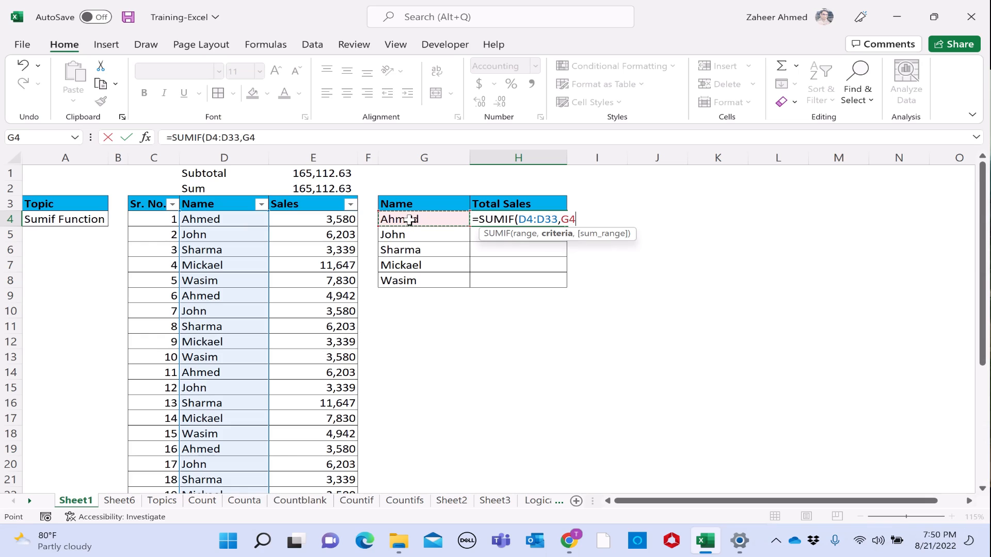
pyautogui.write(',')
pyautogui.click(347, 221)
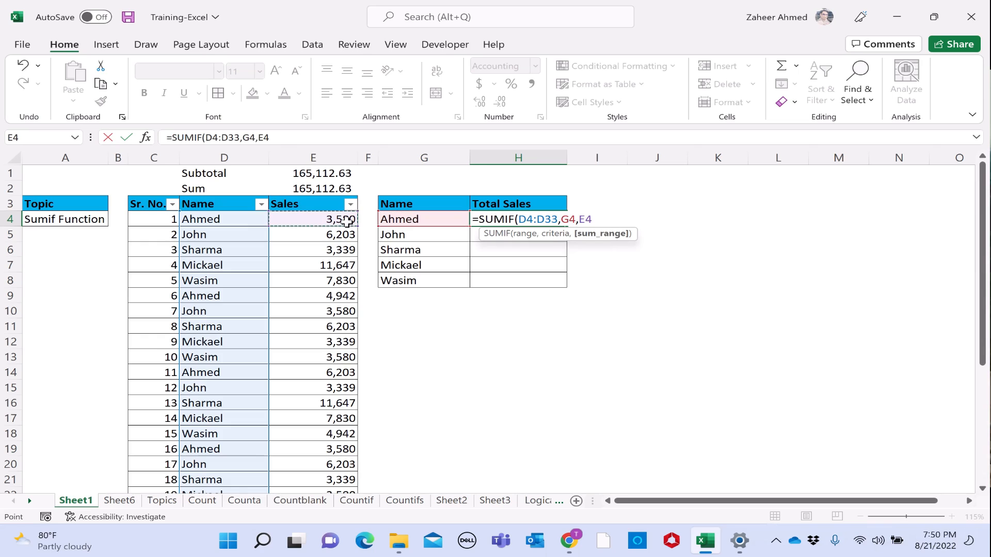
pyautogui.hotkey('ctrl', 'shift', 'Down')
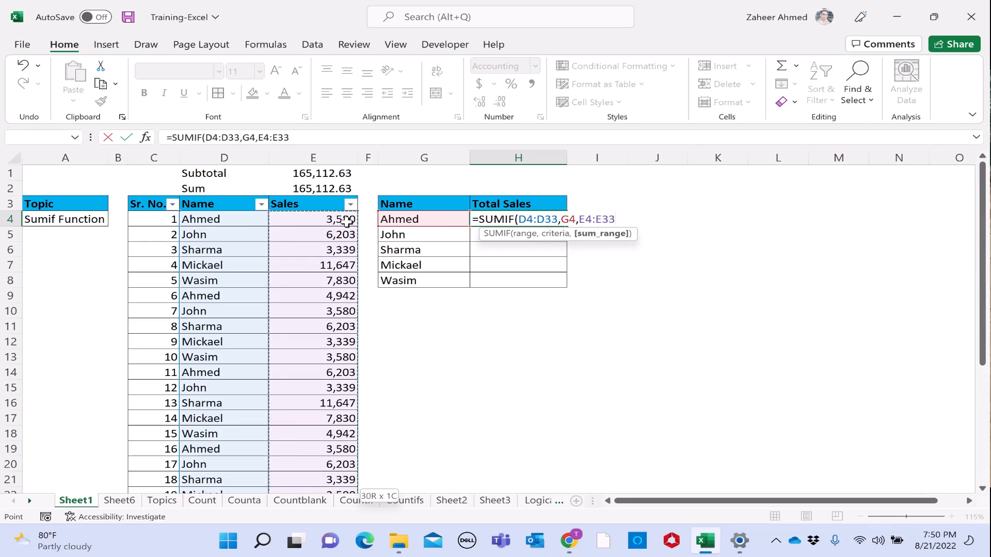
pyautogui.hotkey('ctrl', 'Return')
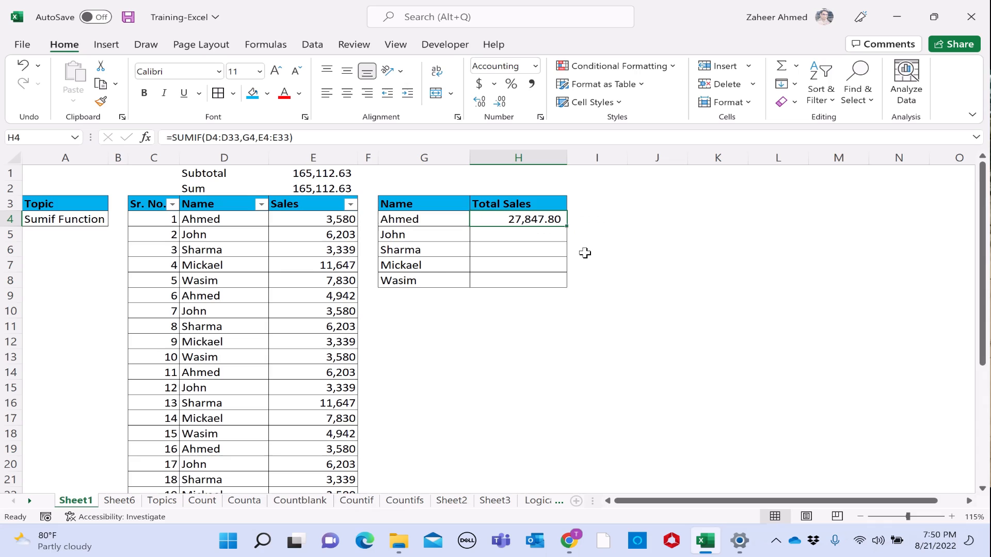
pyautogui.moveTo(568, 226); pyautogui.dragTo(567, 282)
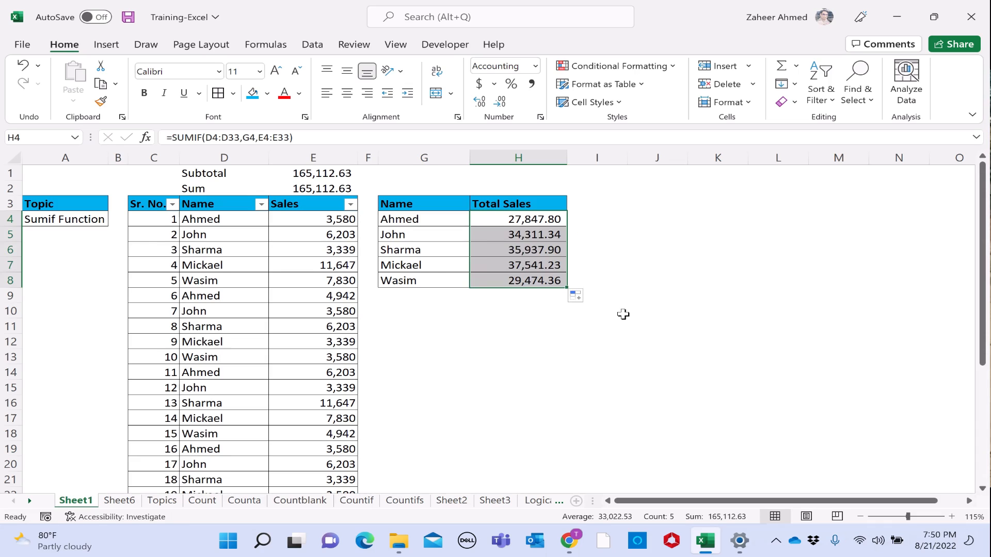
pyautogui.moveTo(531, 220); pyautogui.dragTo(530, 279)
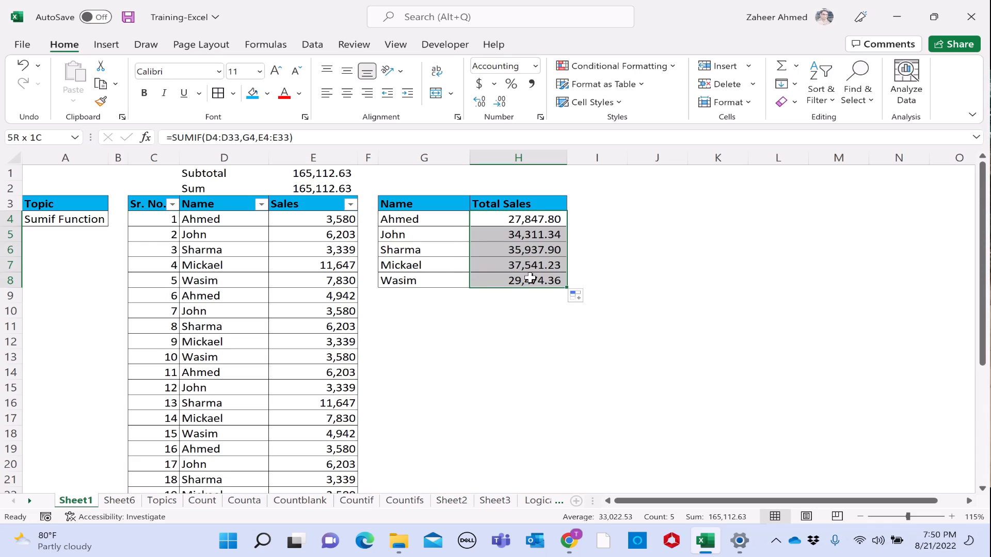
# Enter a SUM formula in H2 that adds the Total Sales values in H4:H8
pyautogui.click(548, 190)
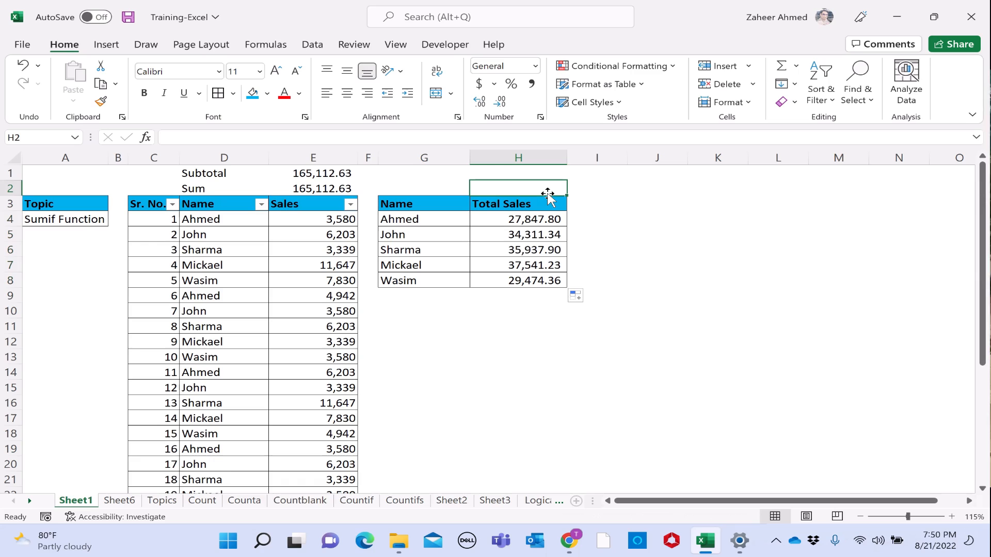
pyautogui.write('=')
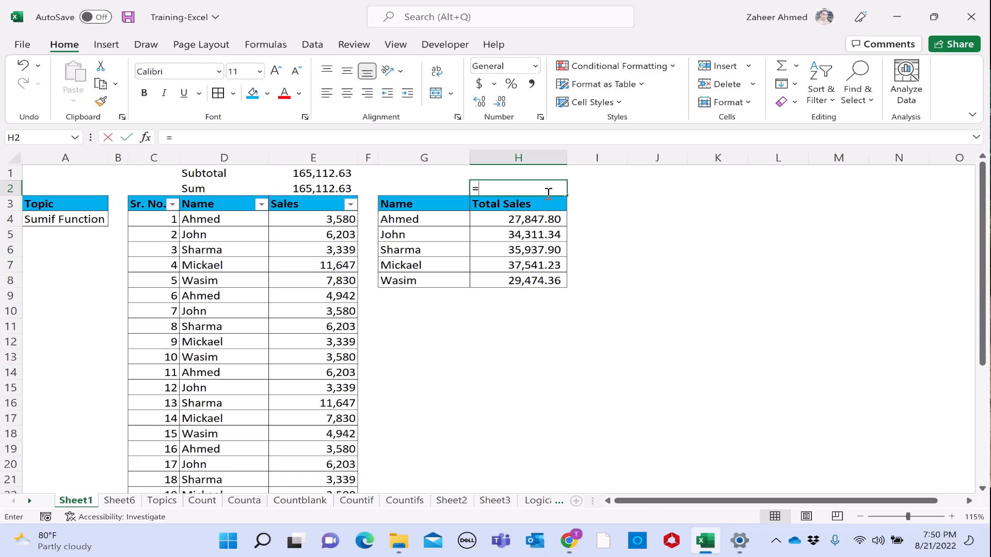
pyautogui.write('SUM(')
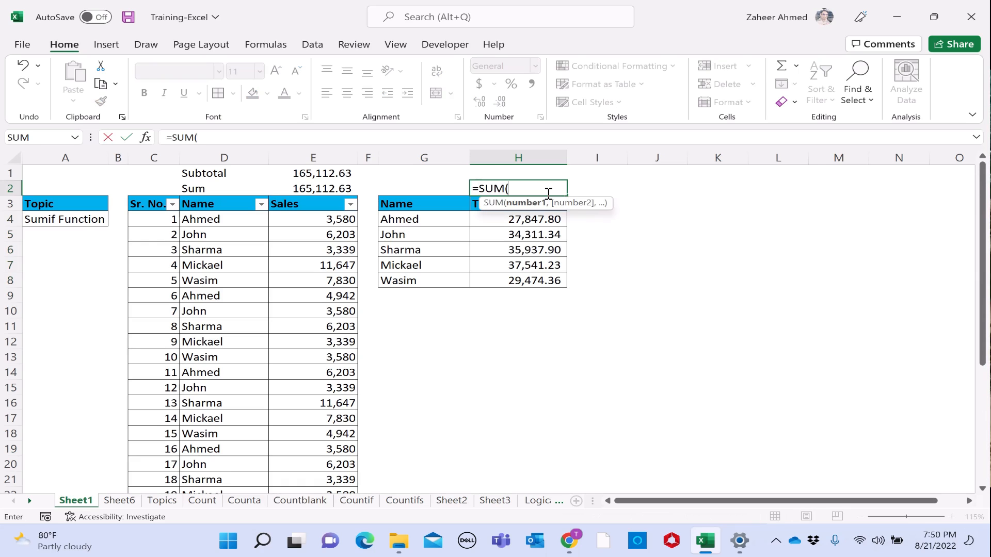
pyautogui.moveTo(539, 219); pyautogui.dragTo(535, 277)
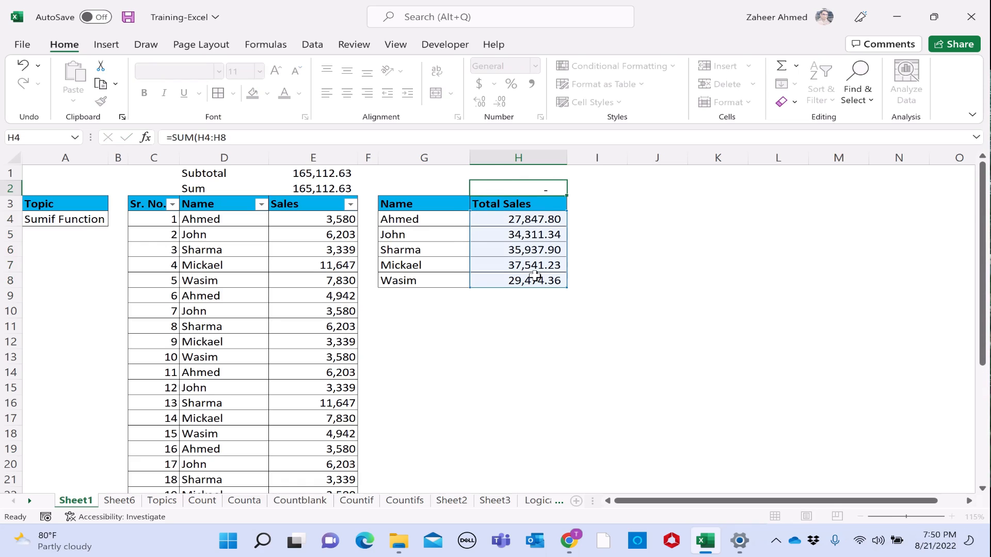
pyautogui.hotkey('ctrl', 'Return')
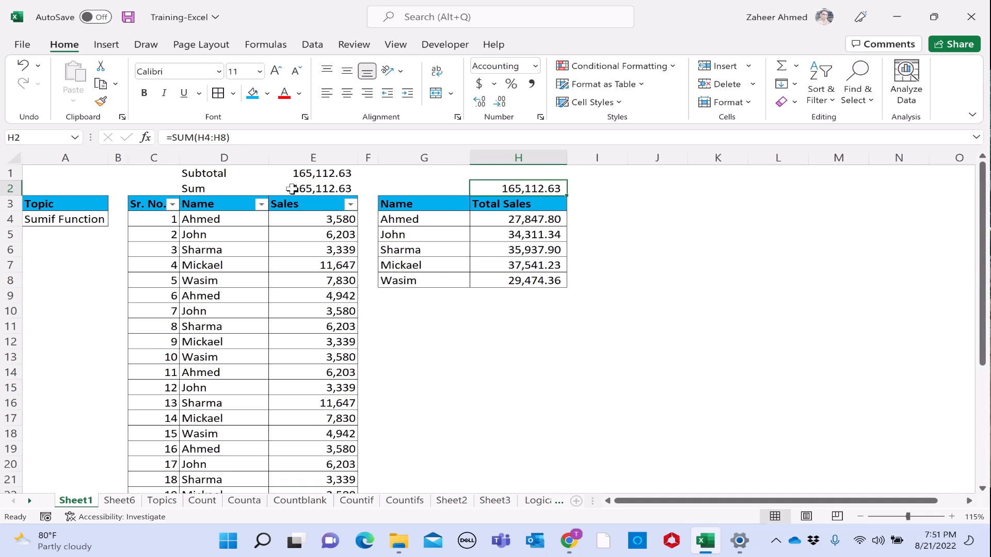
pyautogui.click(302, 219)
pyautogui.scroll(-8, 309, 370)
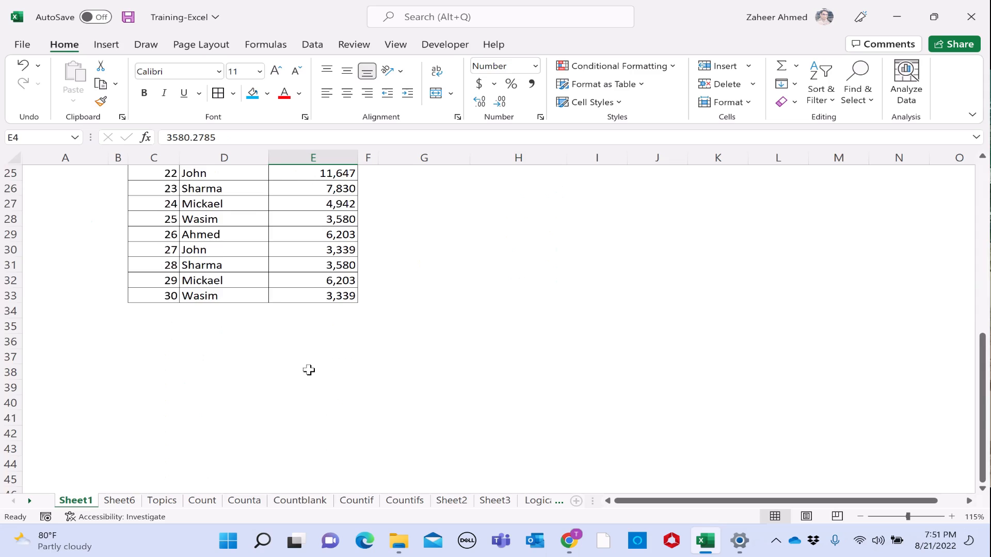
pyautogui.scroll(8, 308, 370)
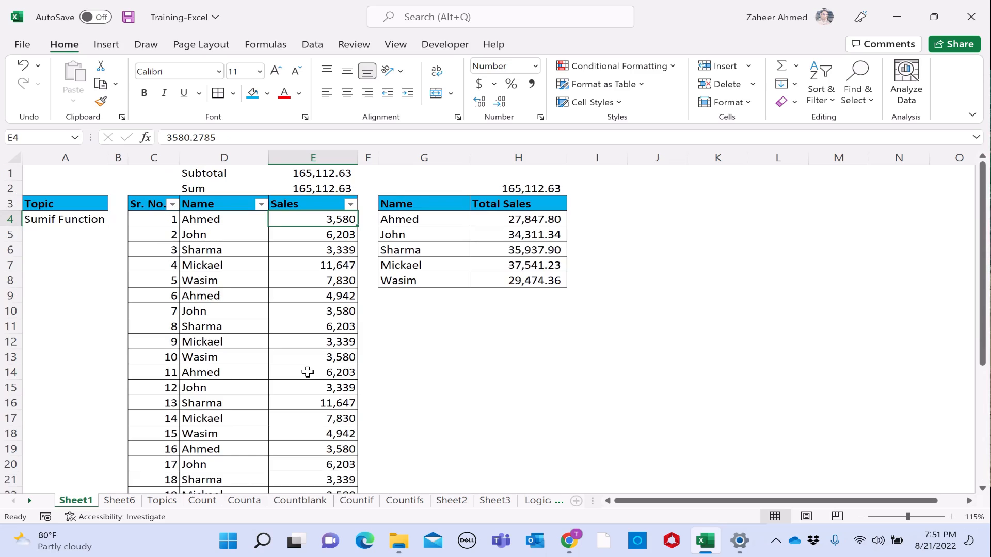